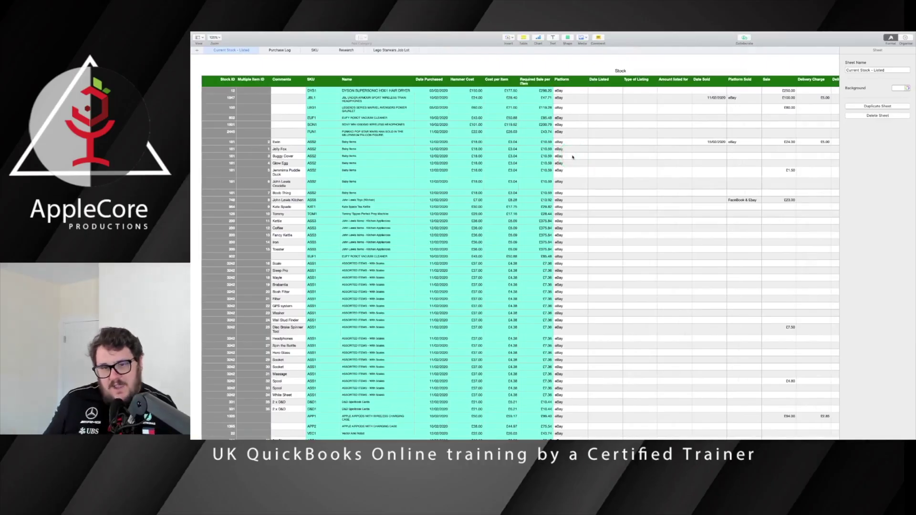
Browse the Purchase Log, SKU averages, Research and Lego Starwars Job Lot sheets, ending on Purchase Log.
{"action": "scroll", "coordinate": [610, 217], "scroll_direction": "down", "scroll_amount": 10}
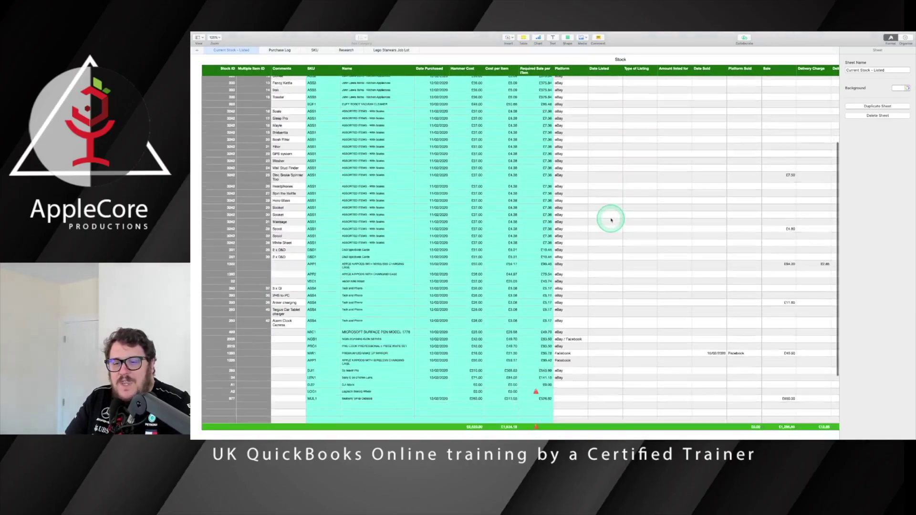
{"action": "scroll", "coordinate": [610, 218], "scroll_direction": "up", "scroll_amount": 10}
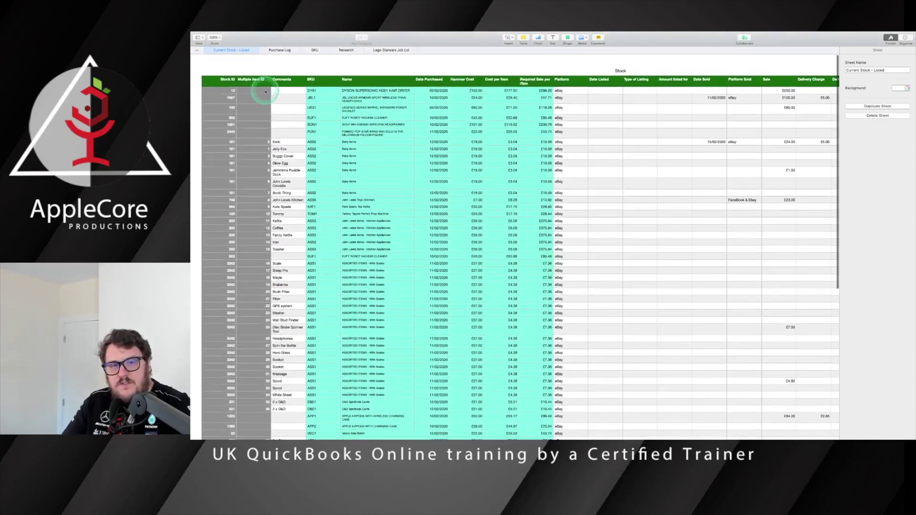
{"action": "left_click", "coordinate": [279, 50]}
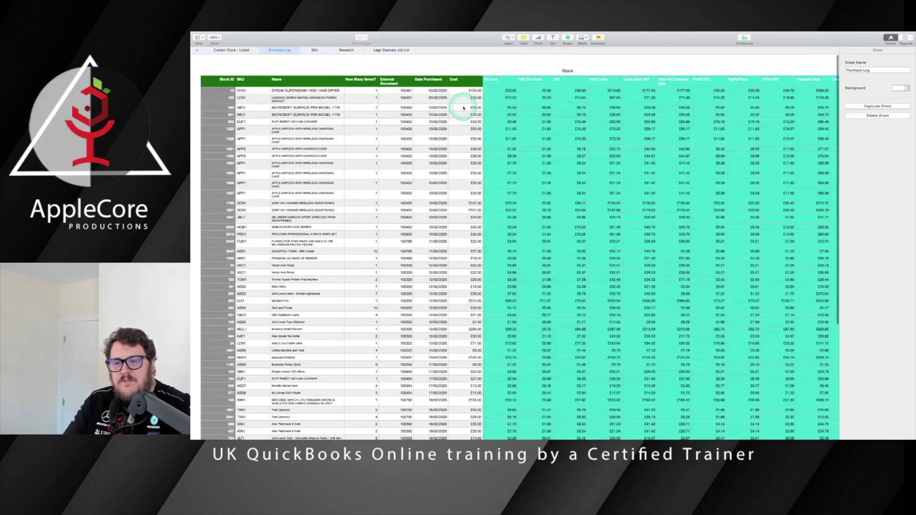
{"action": "scroll", "coordinate": [462, 108], "scroll_direction": "down", "scroll_amount": 5}
{"action": "scroll", "coordinate": [461, 108], "scroll_direction": "up", "scroll_amount": 5}
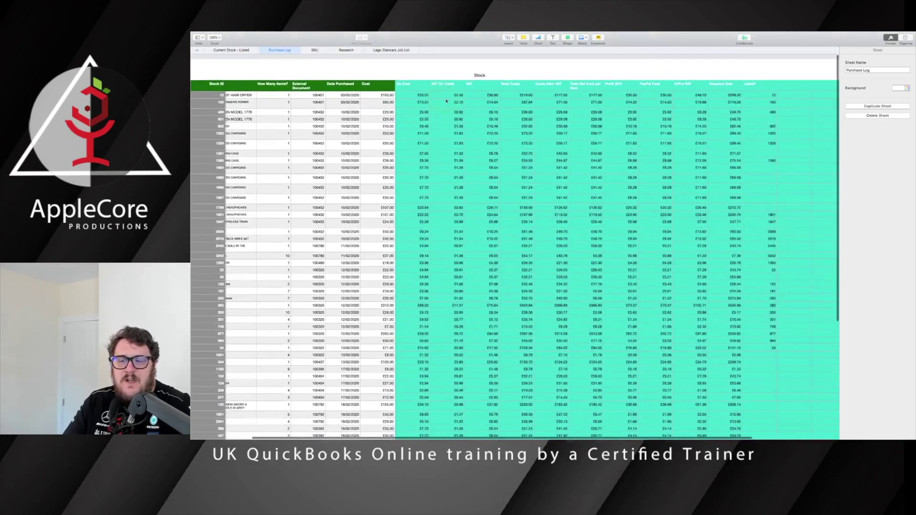
{"action": "scroll", "coordinate": [447, 100], "scroll_direction": "right", "scroll_amount": 3}
{"action": "left_click", "coordinate": [314, 50]}
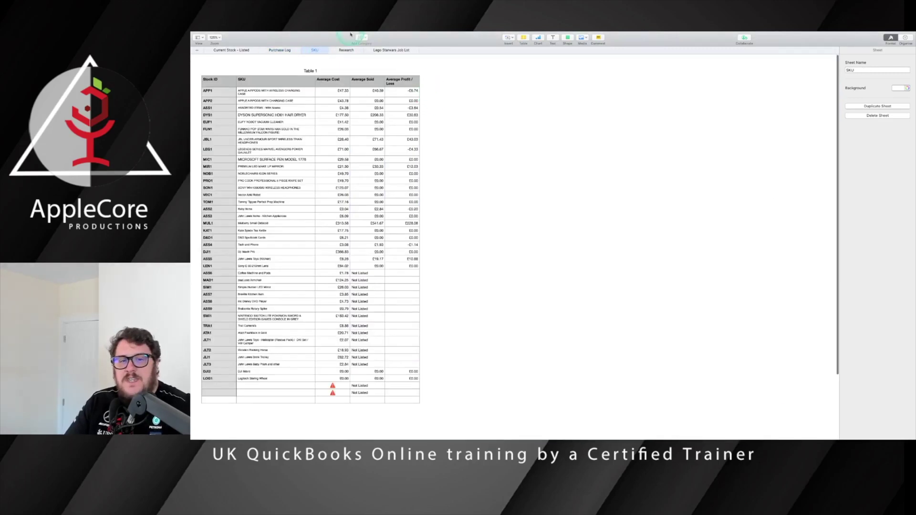
{"action": "left_click", "coordinate": [347, 50]}
{"action": "left_click", "coordinate": [387, 51]}
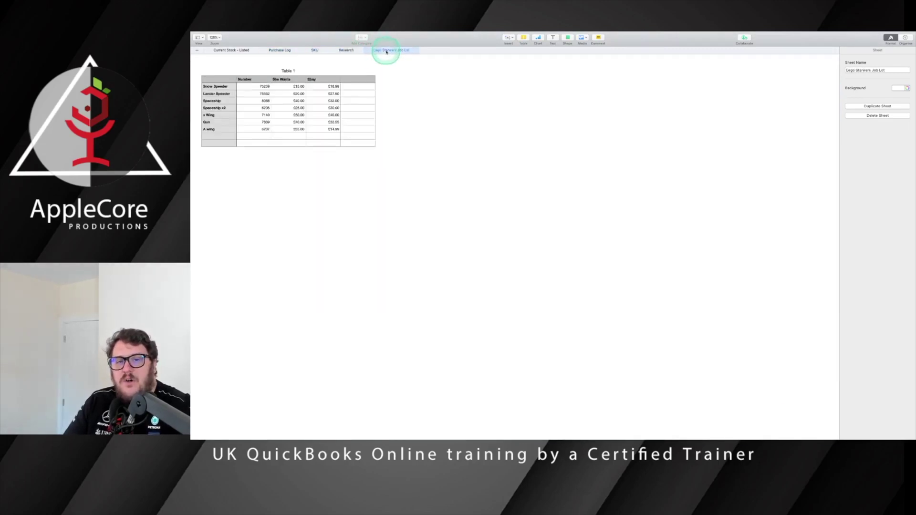
{"action": "left_click", "coordinate": [280, 50]}
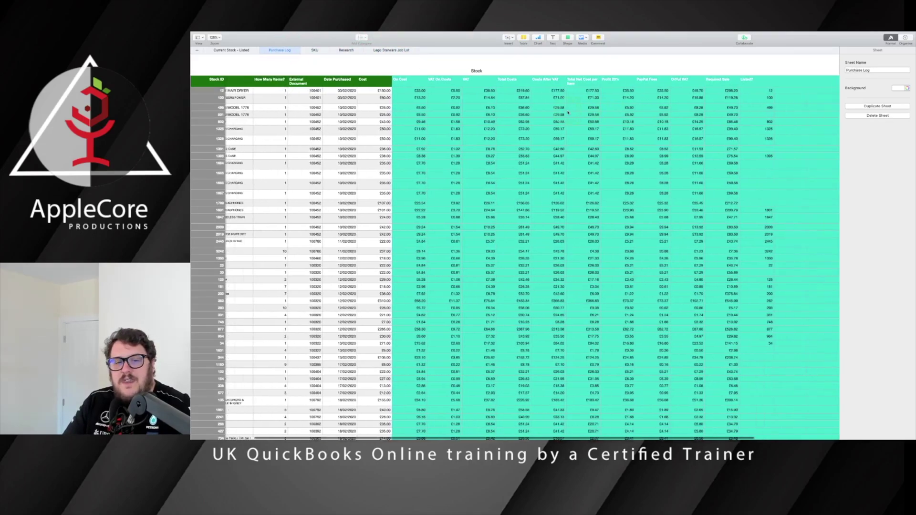
{"action": "scroll", "coordinate": [568, 113], "scroll_direction": "left", "scroll_amount": 5}
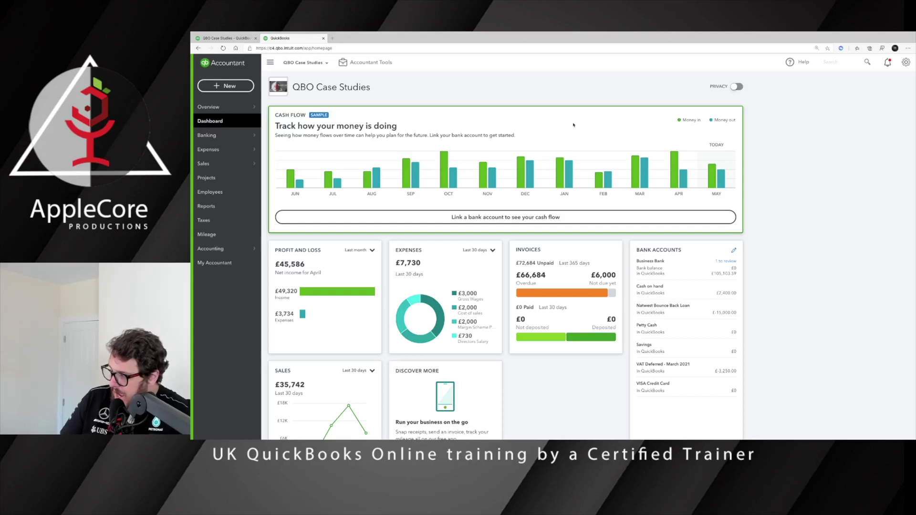
Select the Cash Flow card on the QBO Case Studies dashboard.
{"action": "left_click", "coordinate": [573, 125]}
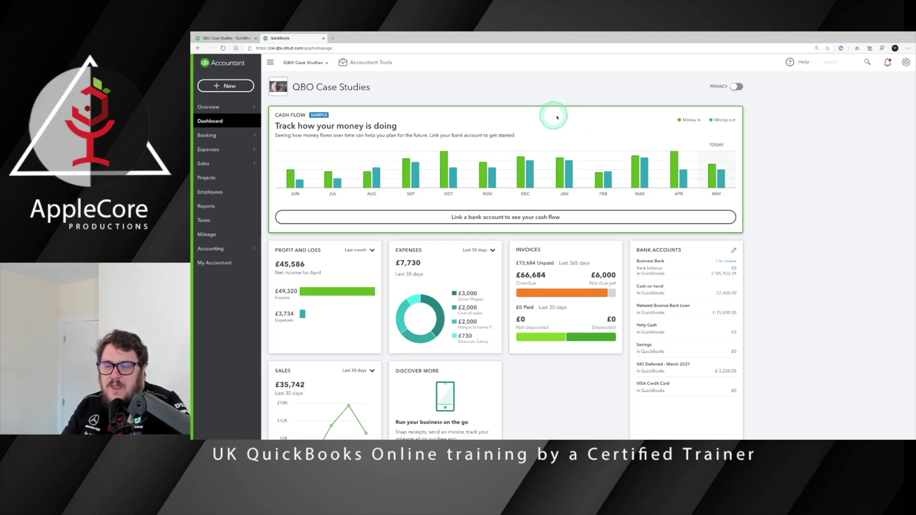
In the Numbers Purchase Log, inspect the formula behind a Required Sale cell.
{"action": "key", "text": "ctrl+Left"}
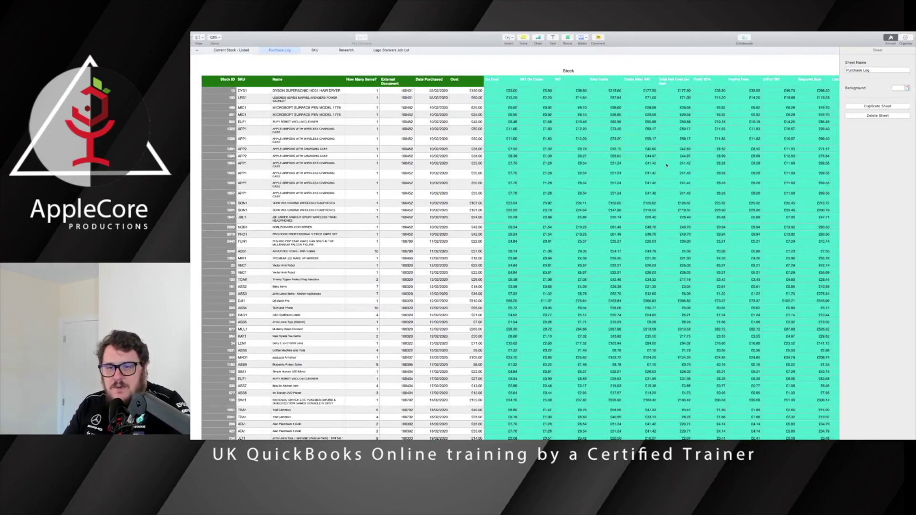
{"action": "scroll", "coordinate": [666, 165], "scroll_direction": "right", "scroll_amount": 5}
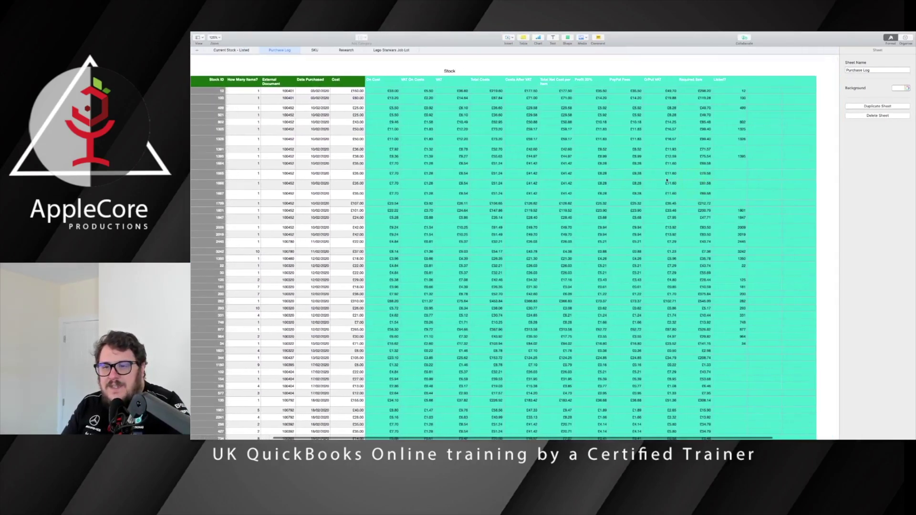
{"action": "scroll", "coordinate": [653, 173], "scroll_direction": "down", "scroll_amount": 5}
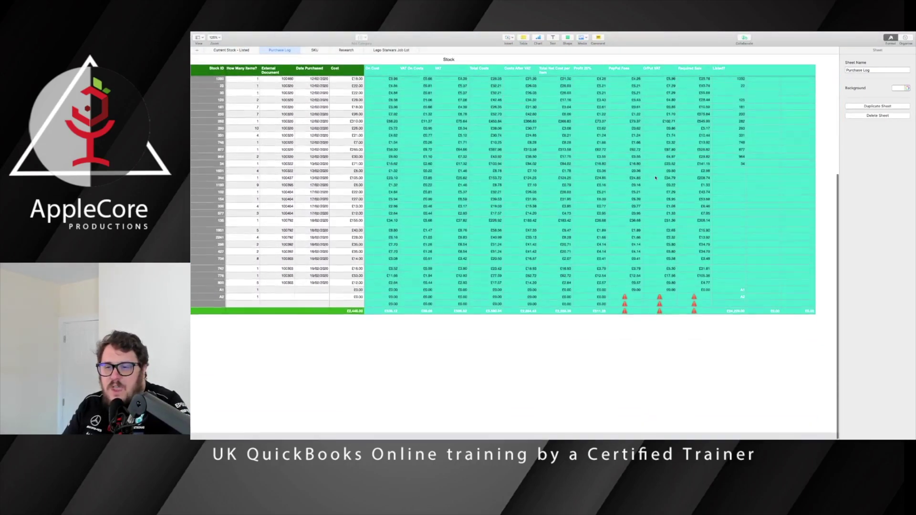
{"action": "scroll", "coordinate": [655, 177], "scroll_direction": "up", "scroll_amount": 5}
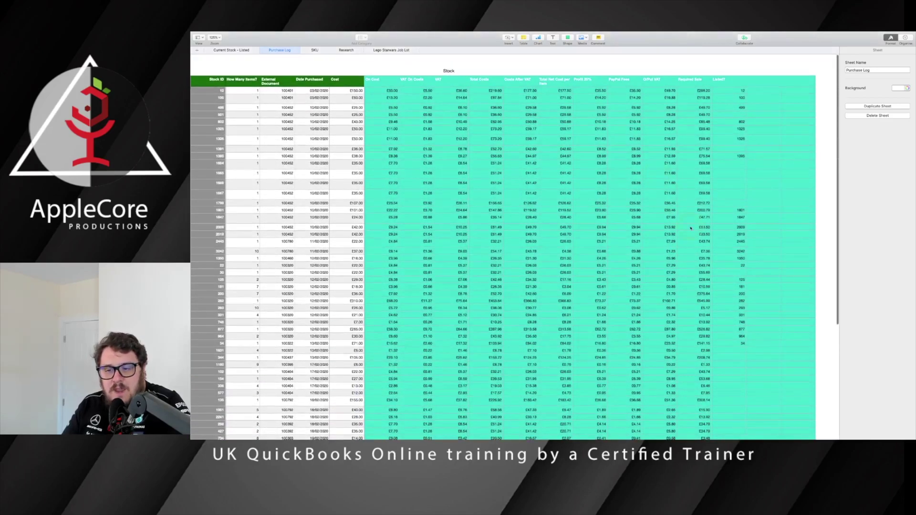
{"action": "scroll", "coordinate": [699, 276], "scroll_direction": "down", "scroll_amount": 5}
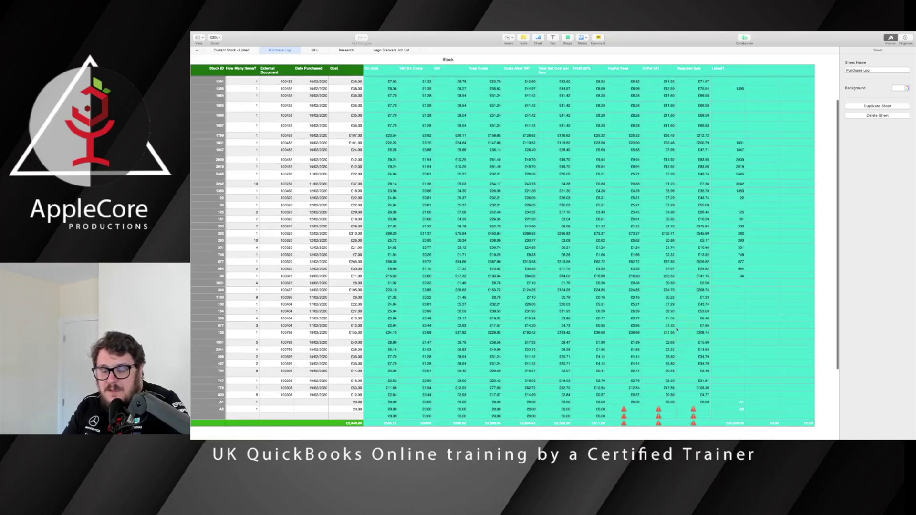
{"action": "left_click", "coordinate": [706, 326]}
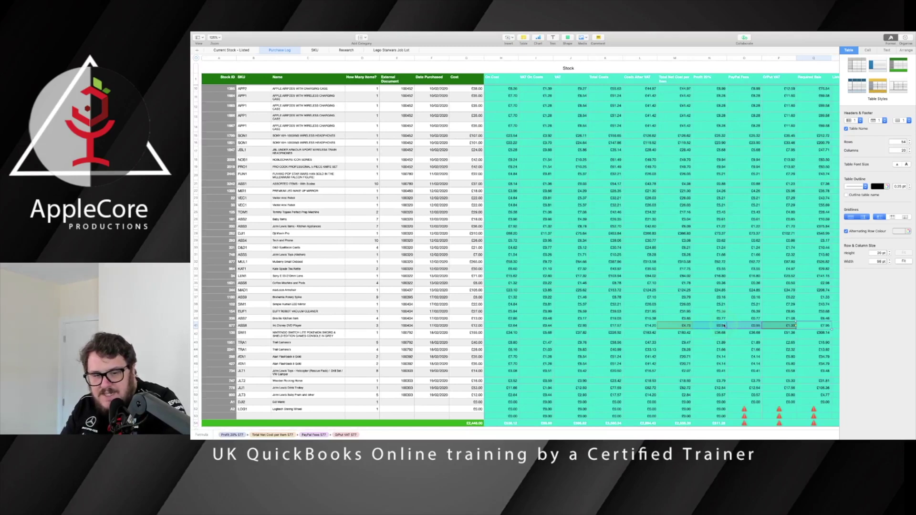
{"action": "scroll", "coordinate": [723, 326], "scroll_direction": "right", "scroll_amount": 5}
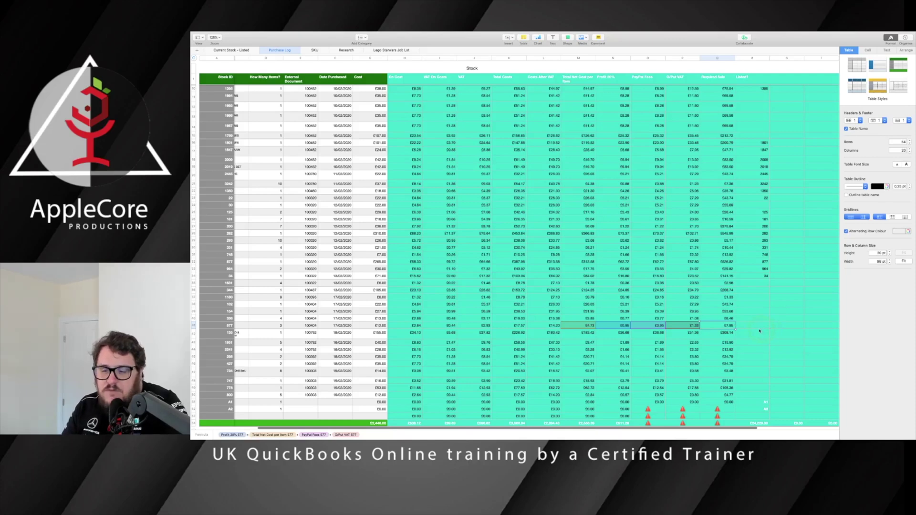
Back on the QuickBooks dashboard, look over its cards and open the company settings menu.
{"action": "key", "text": "ctrl+Right"}
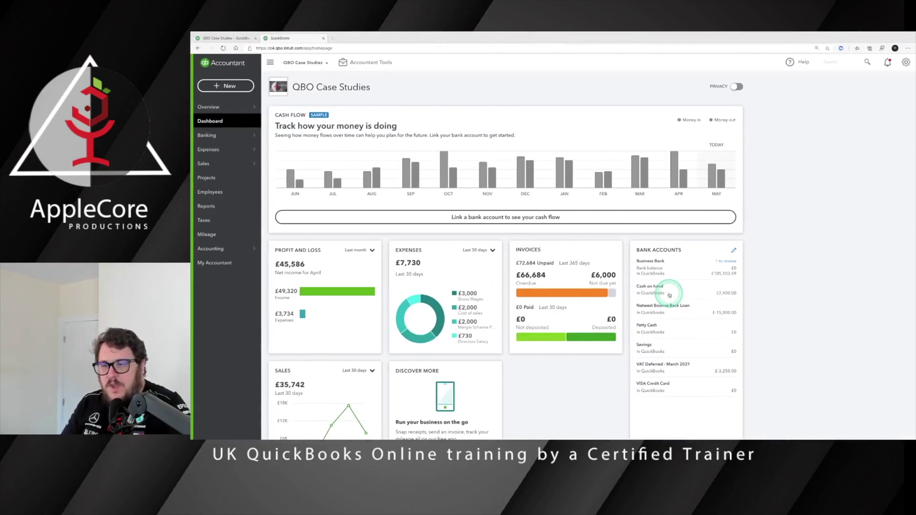
{"action": "left_click", "coordinate": [705, 206]}
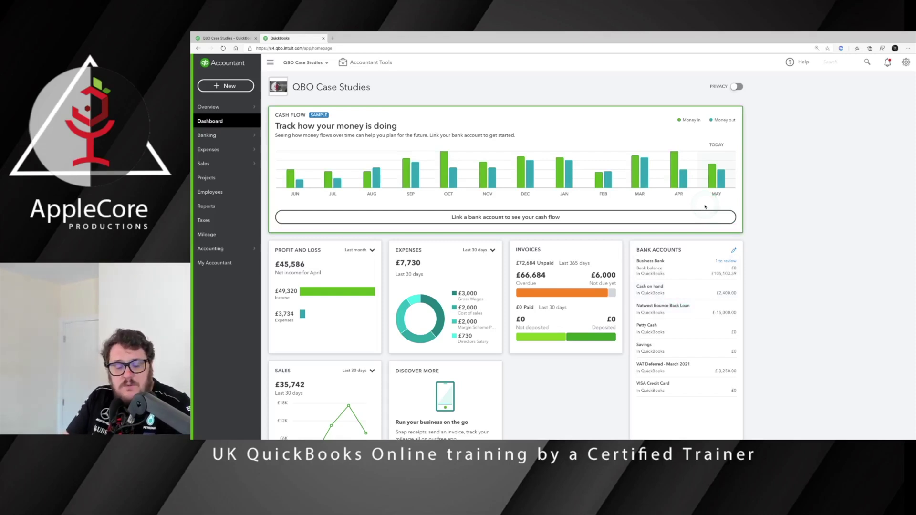
{"action": "left_click", "coordinate": [712, 207]}
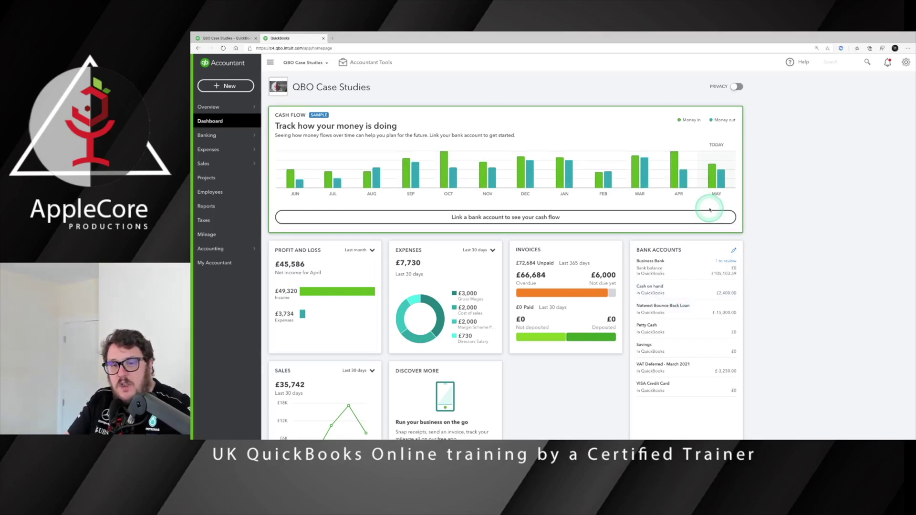
{"action": "left_click", "coordinate": [808, 216]}
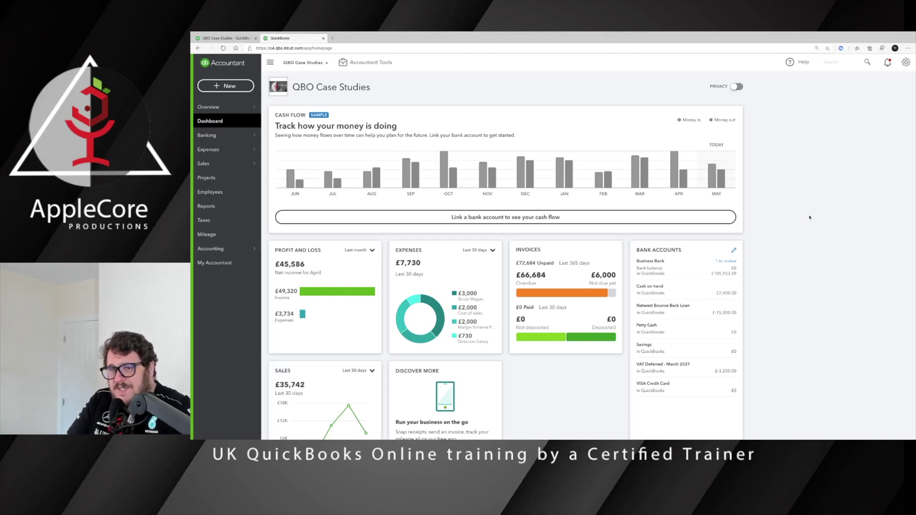
{"action": "left_click", "coordinate": [751, 200]}
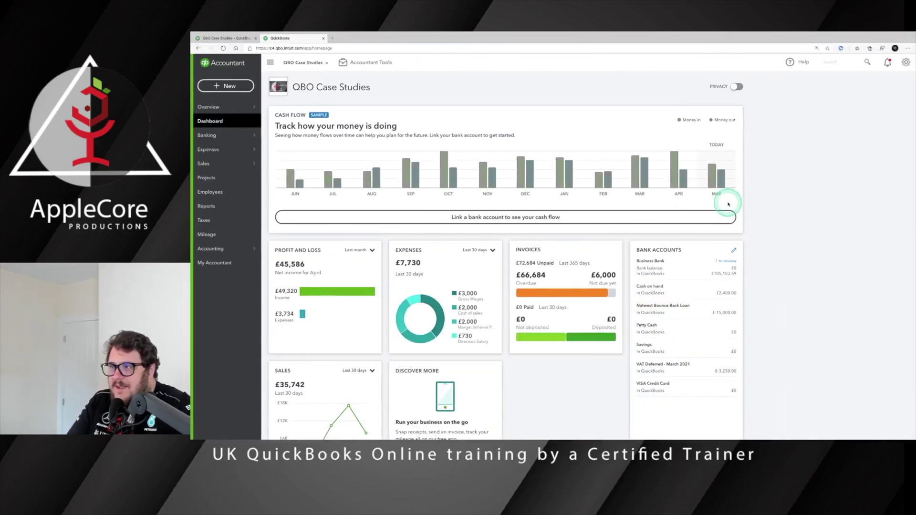
{"action": "left_click", "coordinate": [749, 201]}
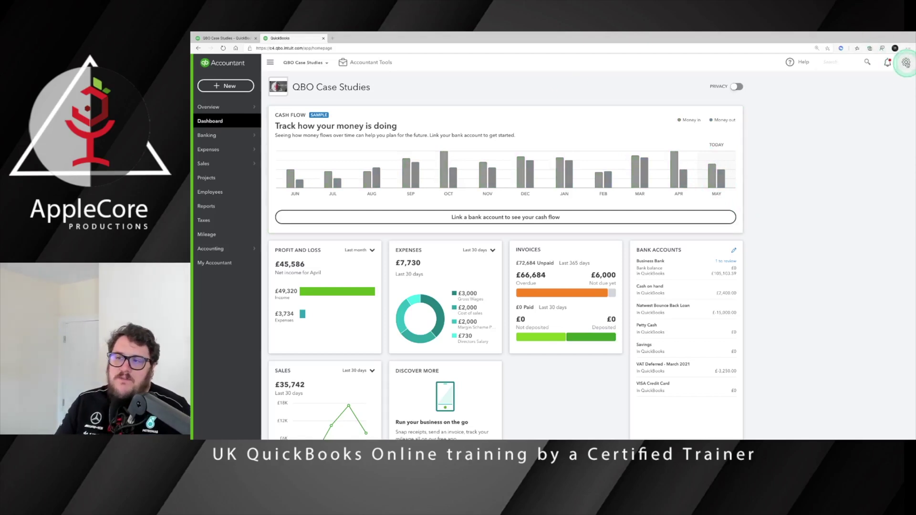
{"action": "left_click", "coordinate": [906, 62]}
Open Account and Settings, go to Sales, and edit the Products and services settings.
{"action": "left_click", "coordinate": [596, 109]}
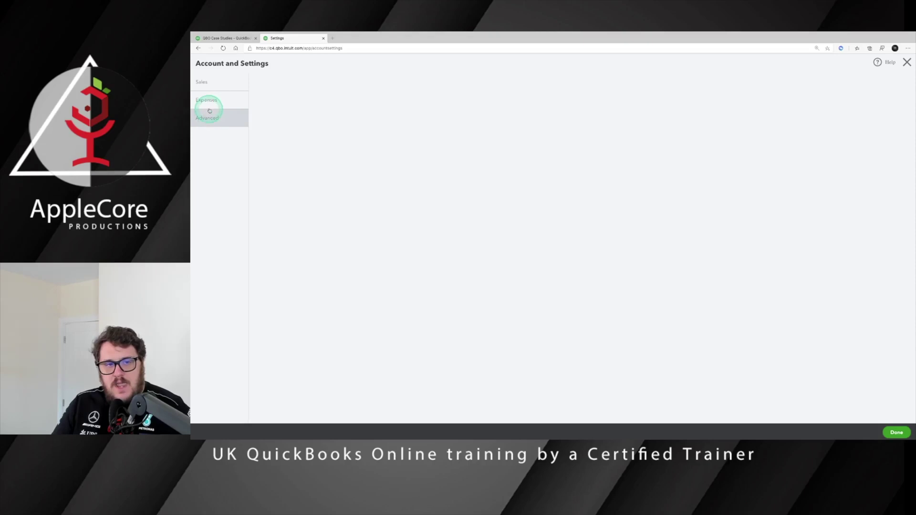
{"action": "left_click", "coordinate": [205, 99]}
{"action": "left_click", "coordinate": [212, 100]}
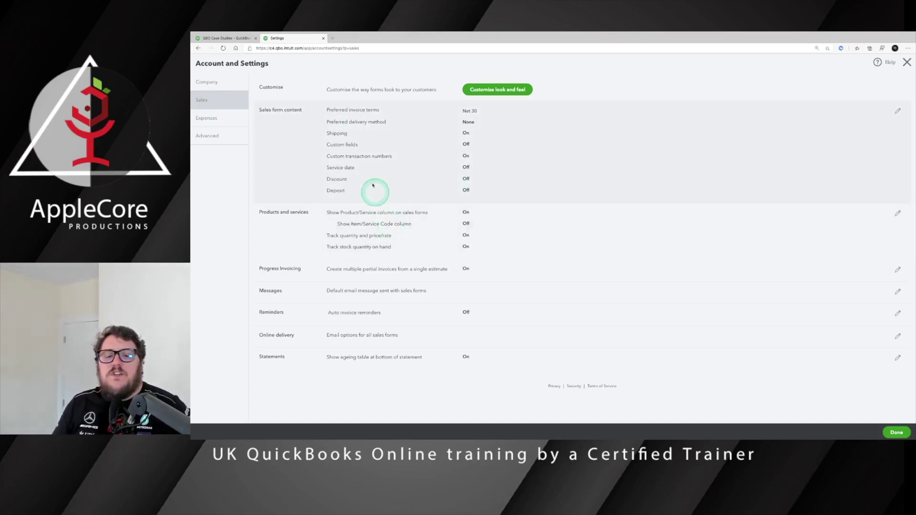
{"action": "left_click", "coordinate": [384, 239]}
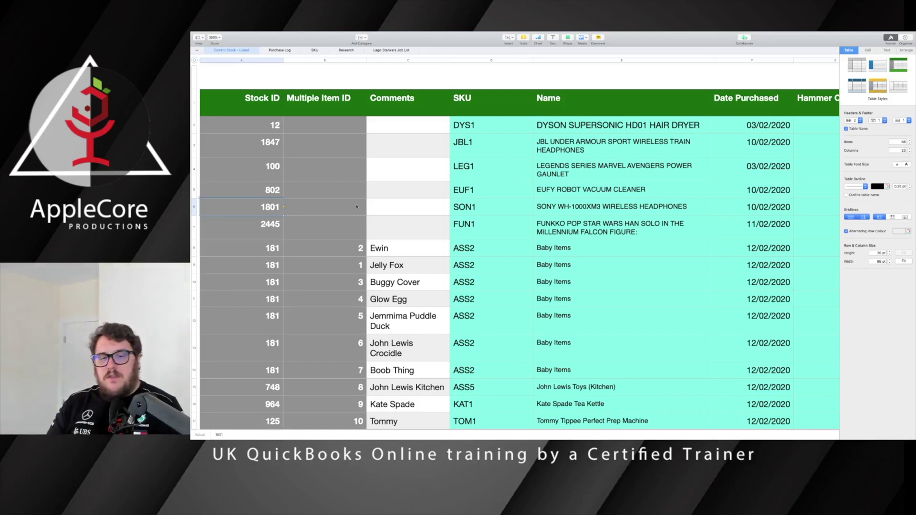
On Current Stock - Listed, check the SON1 lookup formula and item 1801's required sale price.
{"action": "left_click", "coordinate": [482, 208]}
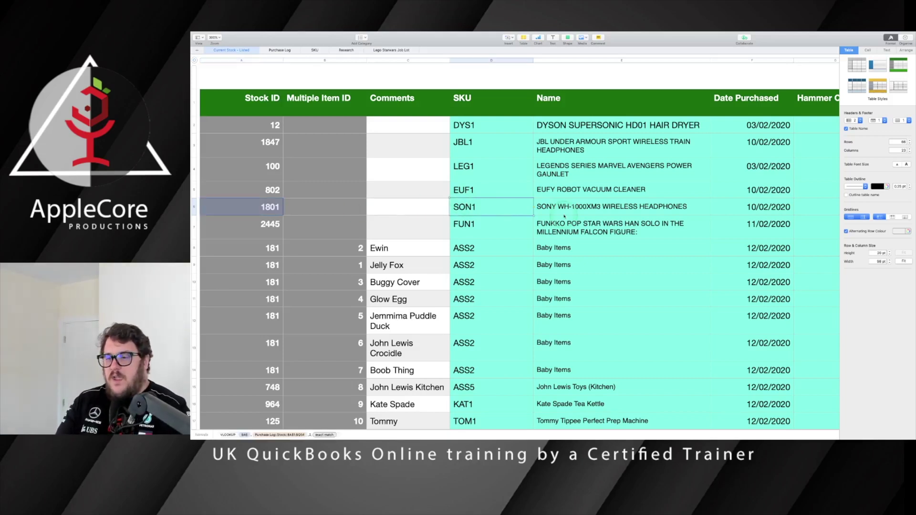
{"action": "key", "text": "Right"}
{"action": "key", "text": "Right"}
{"action": "key", "text": "Right"}
{"action": "key", "text": "Right"}
{"action": "key", "text": "Right"}
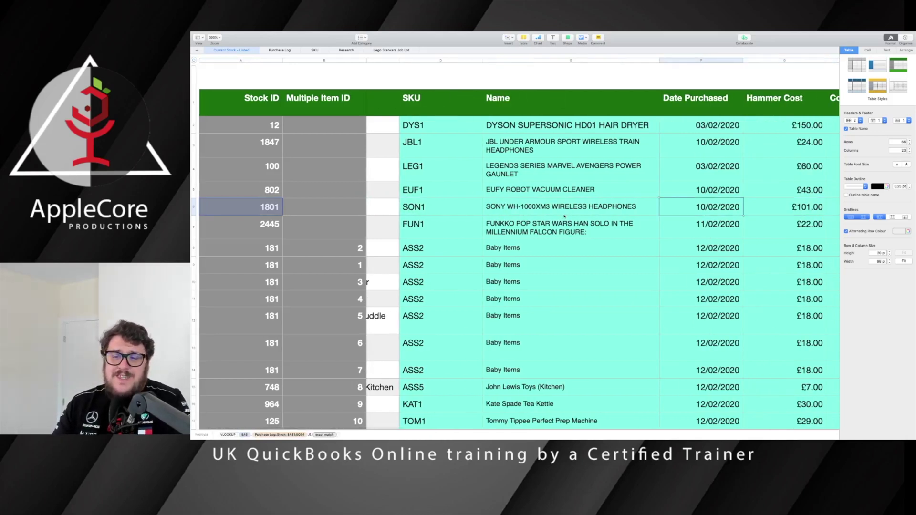
{"action": "key", "text": "Left"}
{"action": "key", "text": "Left"}
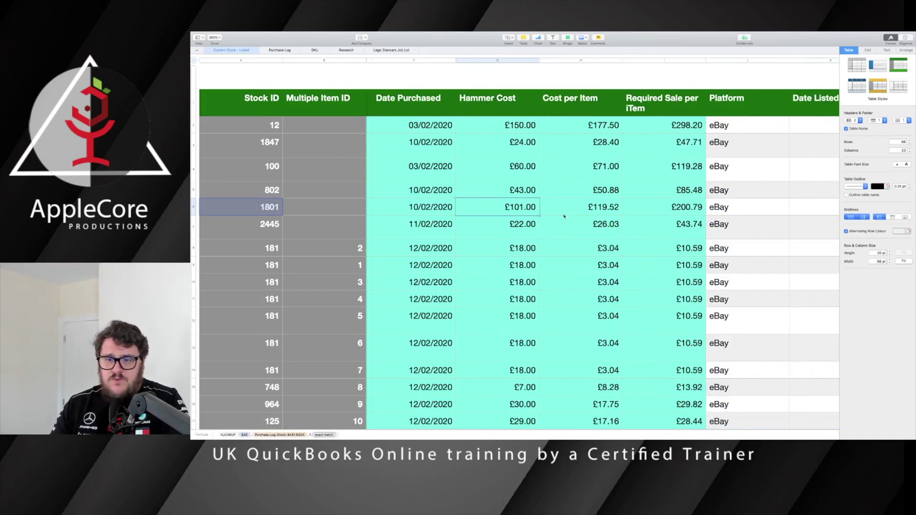
{"action": "key", "text": "Right"}
{"action": "key", "text": "Right"}
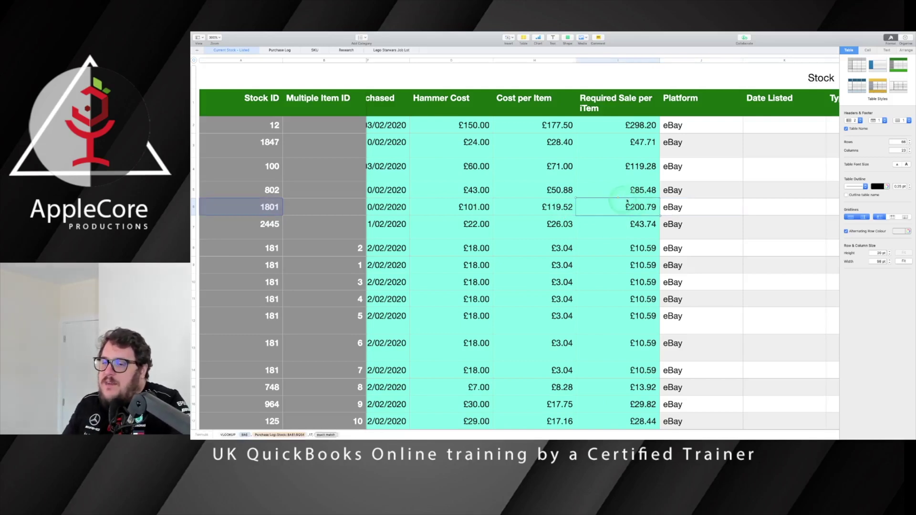
{"action": "scroll", "coordinate": [640, 209], "scroll_direction": "left", "scroll_amount": 3}
{"action": "scroll", "coordinate": [652, 215], "scroll_direction": "right", "scroll_amount": 5}
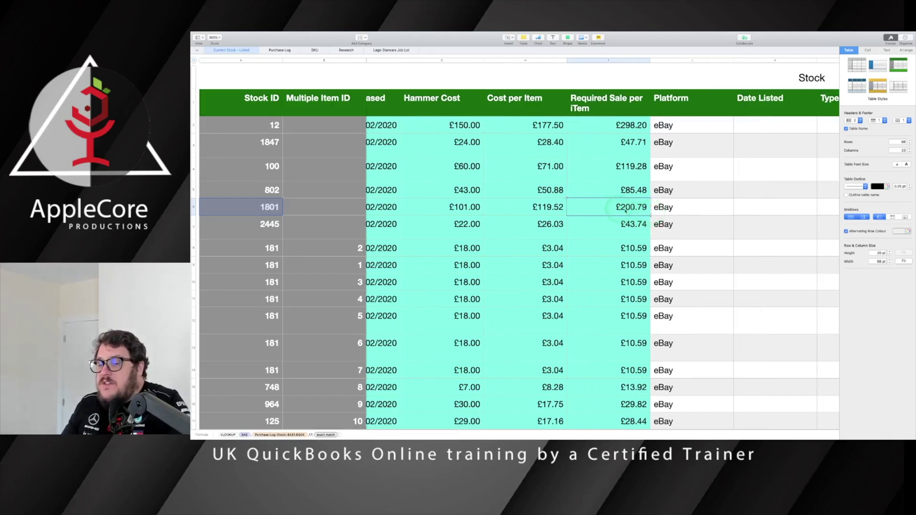
{"action": "left_click", "coordinate": [608, 208]}
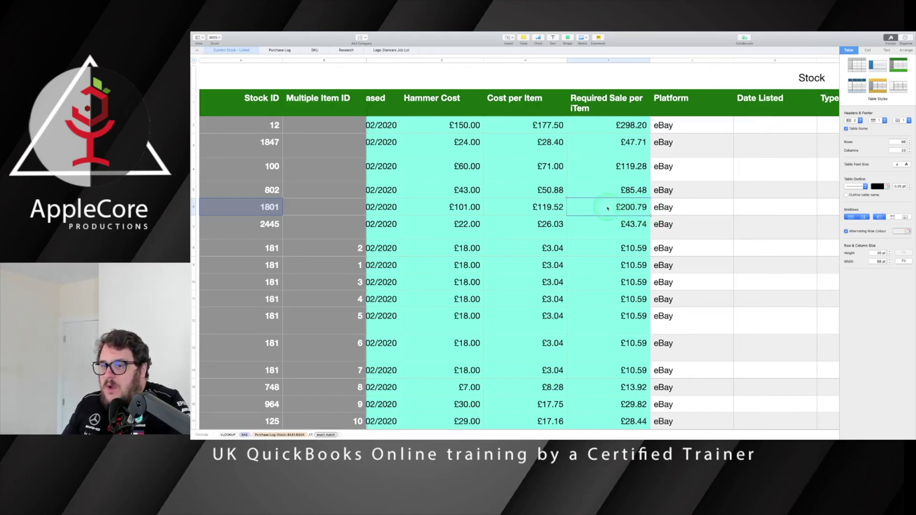
{"action": "scroll", "coordinate": [614, 210], "scroll_direction": "right", "scroll_amount": 2}
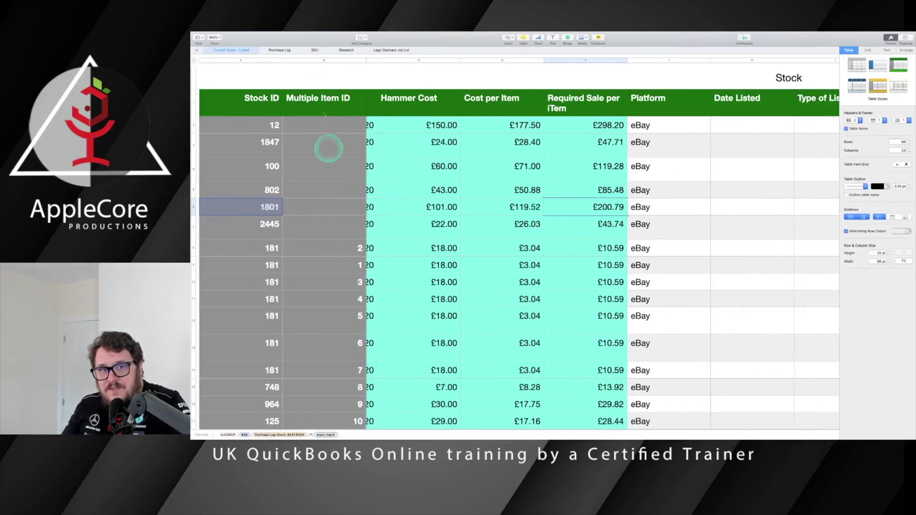
In Purchase Log, check item 1801's £101.00 cost and the formula behind its £200.79 sale price.
{"action": "left_click", "coordinate": [275, 50]}
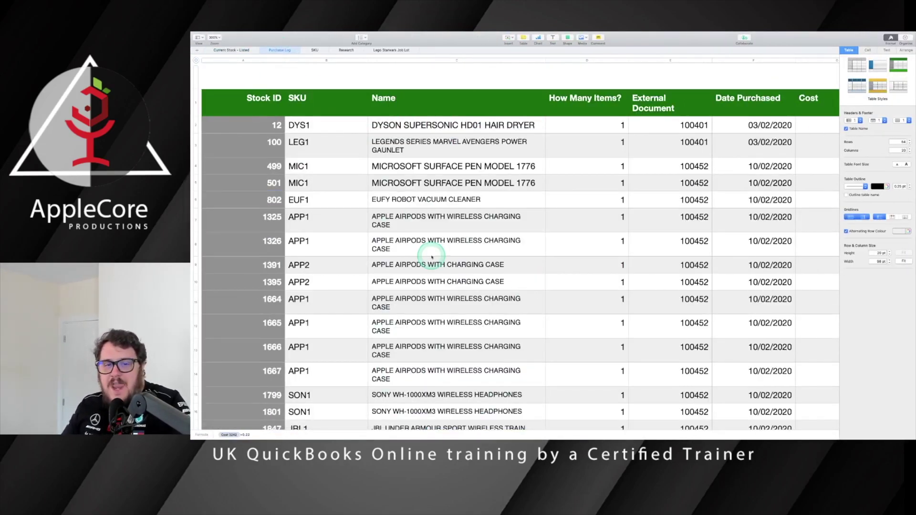
{"action": "scroll", "coordinate": [432, 258], "scroll_direction": "down", "scroll_amount": 5}
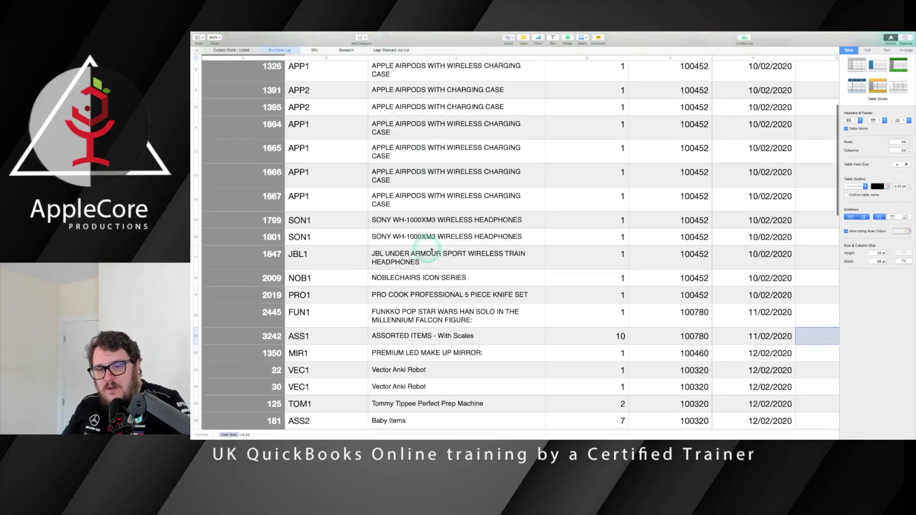
{"action": "scroll", "coordinate": [442, 243], "scroll_direction": "right", "scroll_amount": 3}
{"action": "scroll", "coordinate": [442, 244], "scroll_direction": "right", "scroll_amount": 5}
{"action": "left_click", "coordinate": [516, 237]}
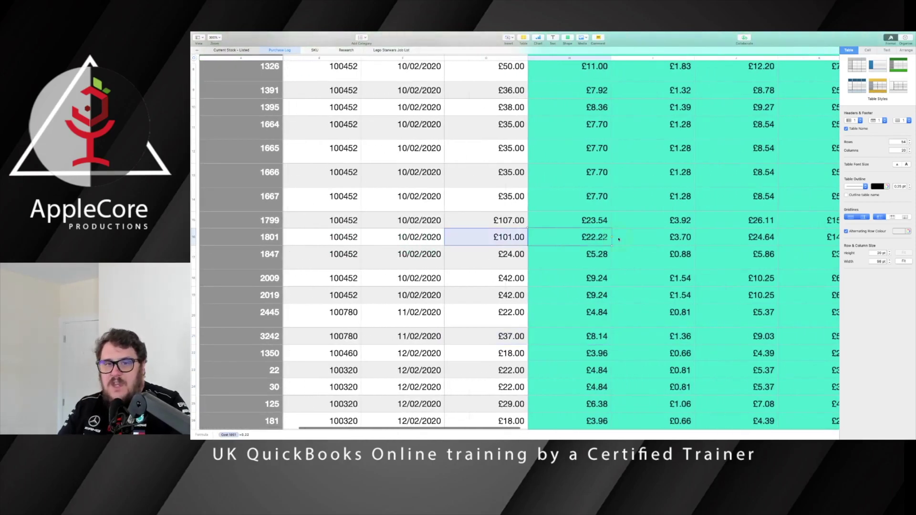
{"action": "key", "text": "Right"}
{"action": "key", "text": "Right"}
{"action": "key", "text": "Right"}
{"action": "key", "text": "Right"}
{"action": "key", "text": "Right"}
{"action": "key", "text": "Right"}
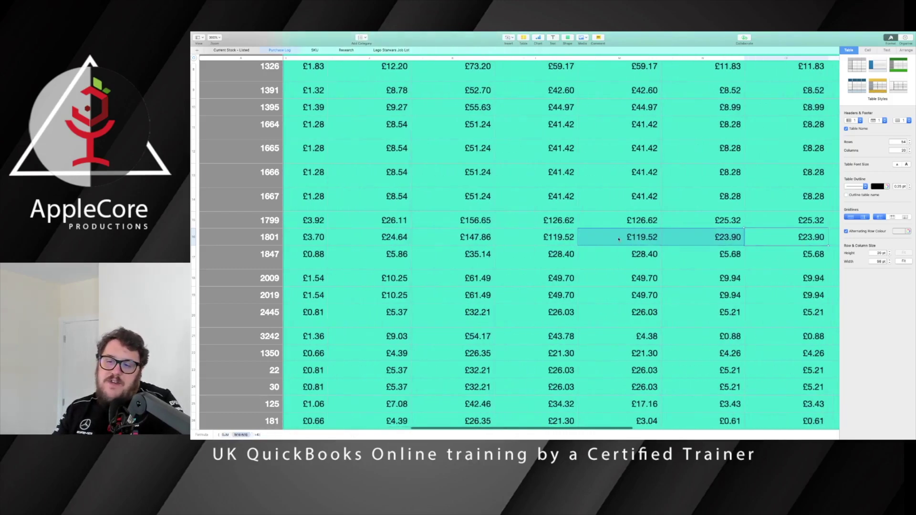
{"action": "key", "text": "Right"}
{"action": "key", "text": "Right"}
{"action": "key", "text": "Right"}
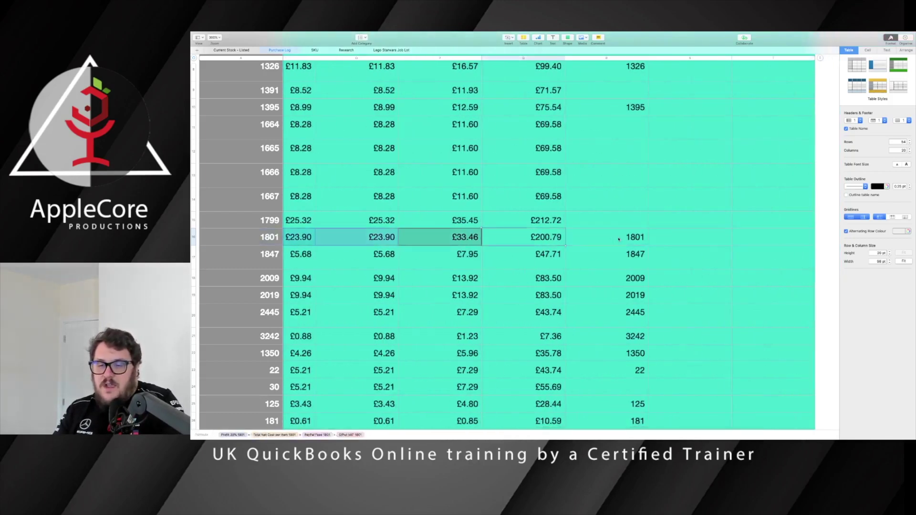
{"action": "key", "text": "Right"}
{"action": "key", "text": "Right"}
{"action": "key", "text": "Right"}
{"action": "key", "text": "Right"}
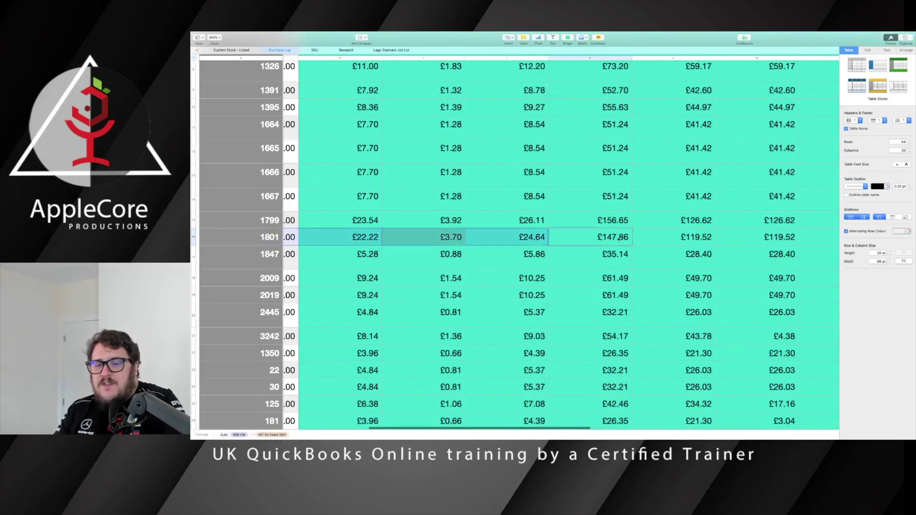
{"action": "key", "text": "Right"}
{"action": "key", "text": "Right"}
{"action": "key", "text": "Right"}
{"action": "key", "text": "Right"}
{"action": "key", "text": "Right"}
{"action": "key", "text": "Right"}
{"action": "key", "text": "Right"}
{"action": "key", "text": "Right"}
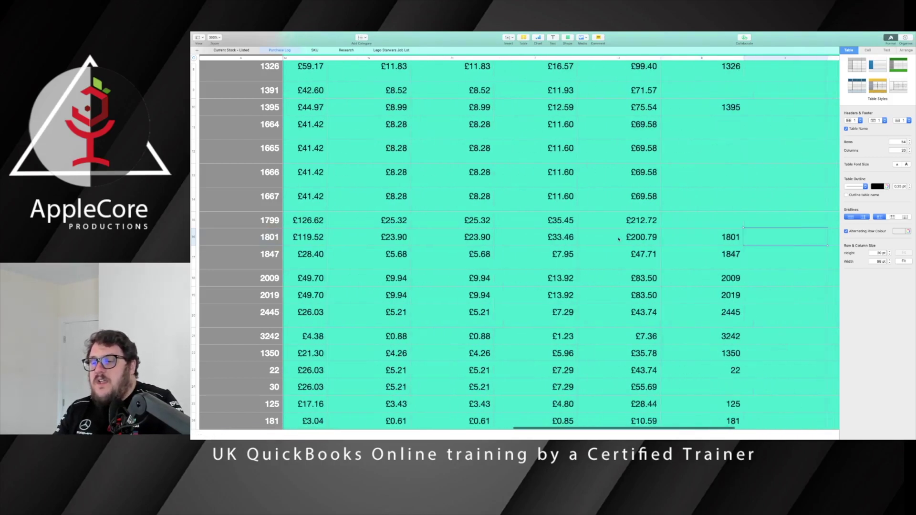
{"action": "double_click", "coordinate": [619, 239]}
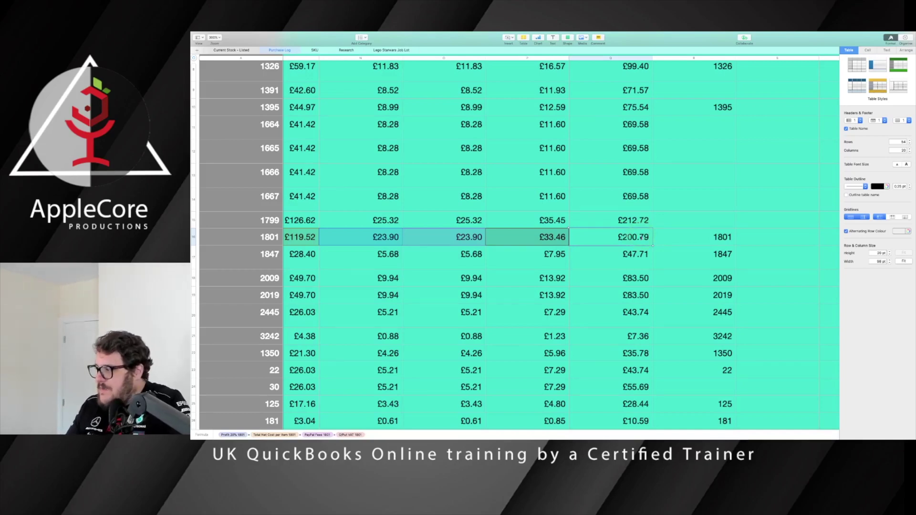
{"action": "key", "text": "ctrl+Right"}
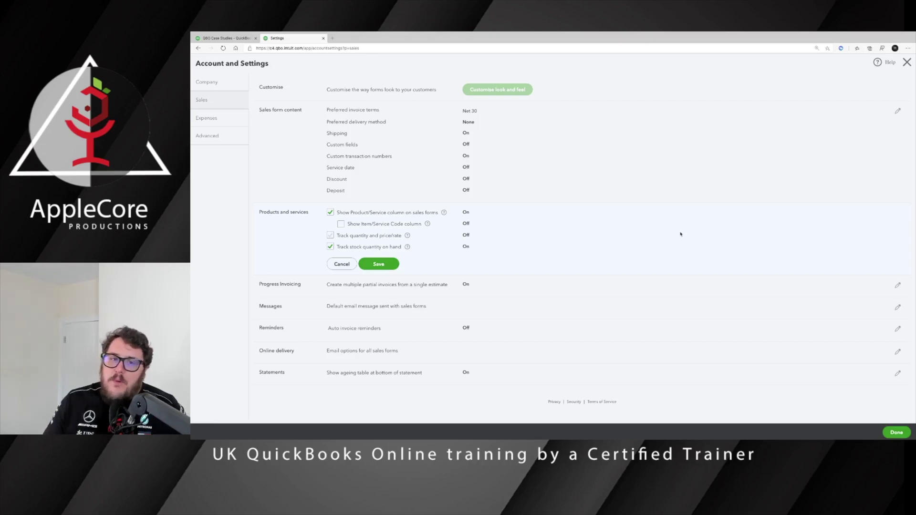
Close Account and Settings, confirming to leave without saving.
{"action": "left_click", "coordinate": [907, 62]}
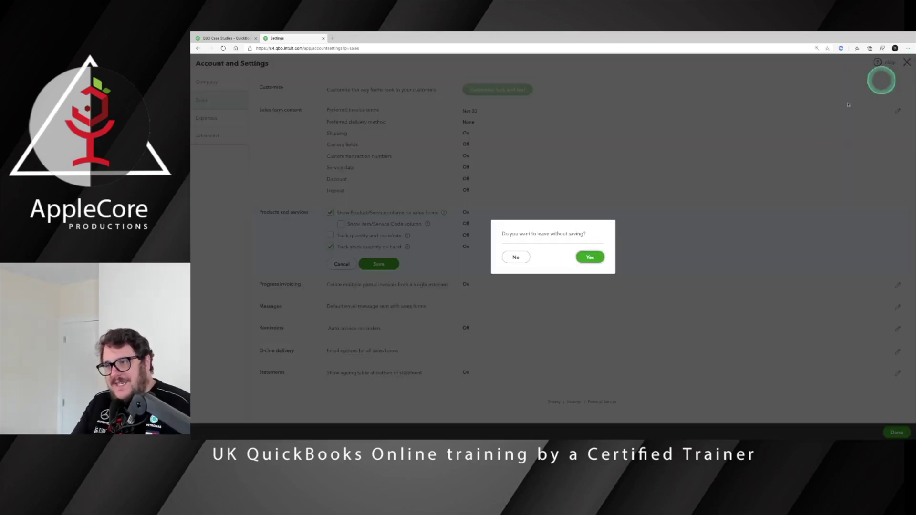
{"action": "left_click", "coordinate": [590, 257]}
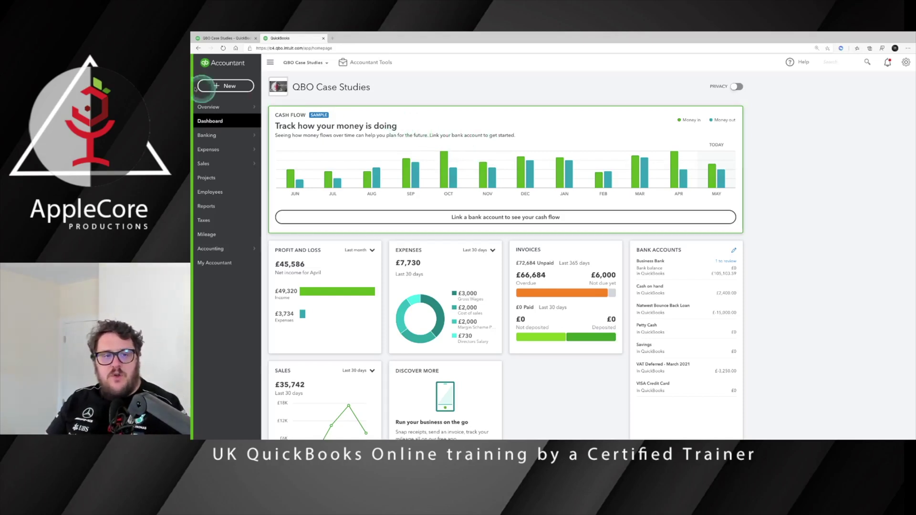
Start a new expense and choose the suggested payee.
{"action": "left_click", "coordinate": [226, 85]}
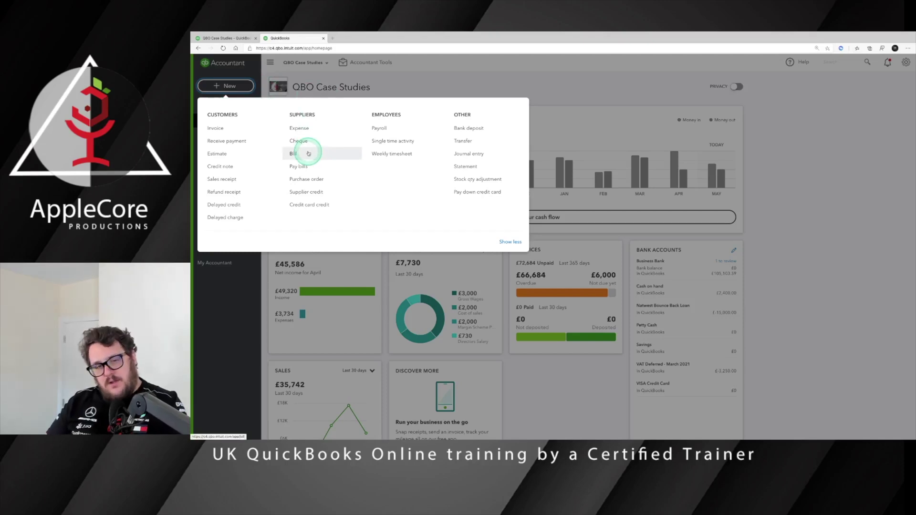
{"action": "left_click", "coordinate": [343, 127]}
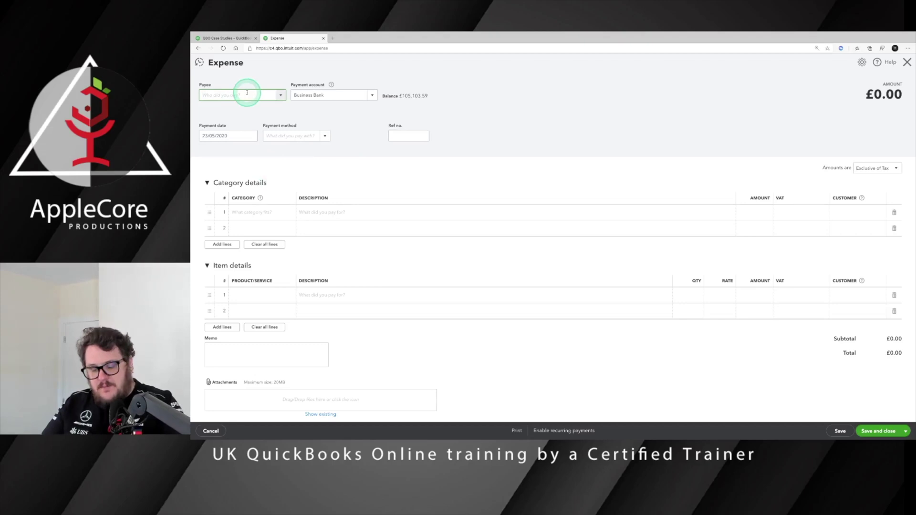
{"action": "type", "text": "john"}
{"action": "left_click", "coordinate": [220, 134]}
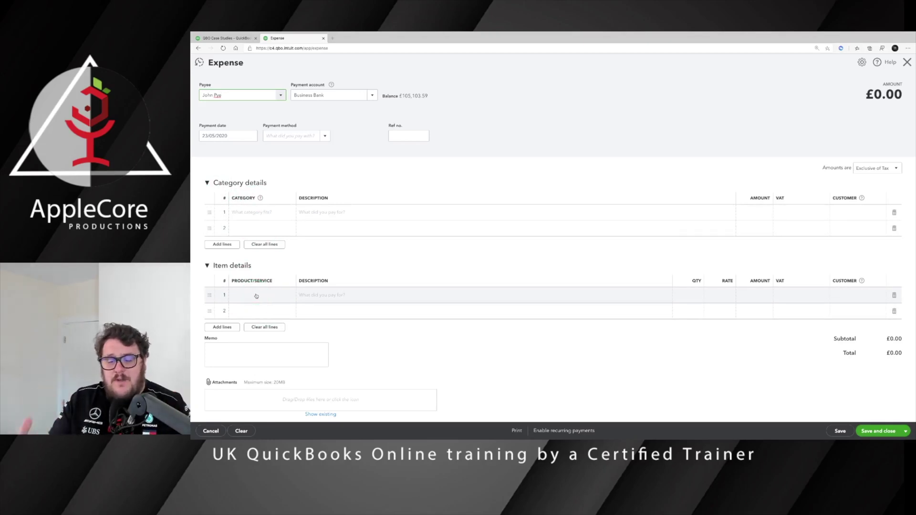
Add '1801 - Sony WH-1000X M3' as a new product on the first item line.
{"action": "left_click", "coordinate": [290, 296]}
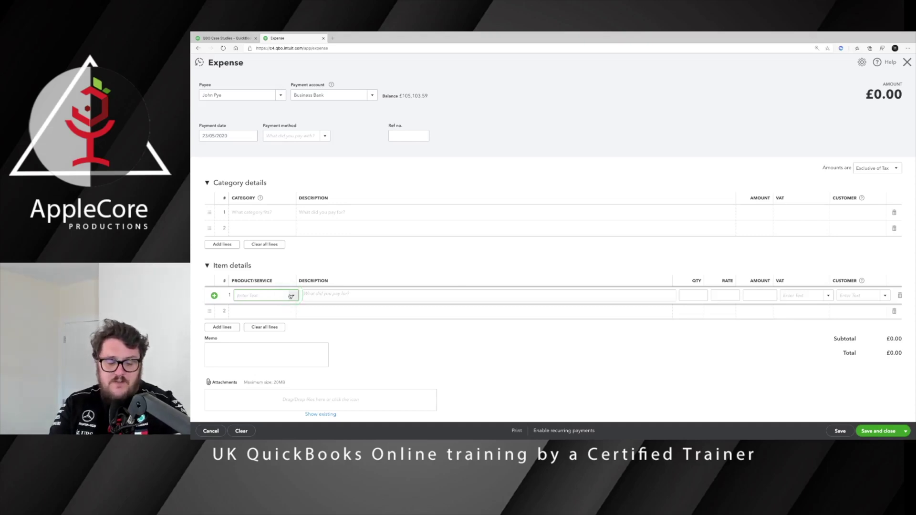
{"action": "type", "text": "1801"}
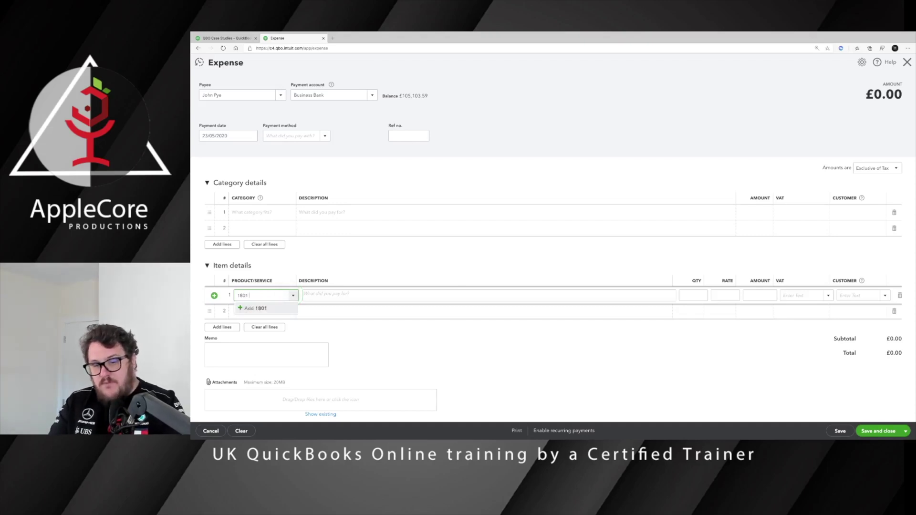
{"action": "type", "text": " -"}
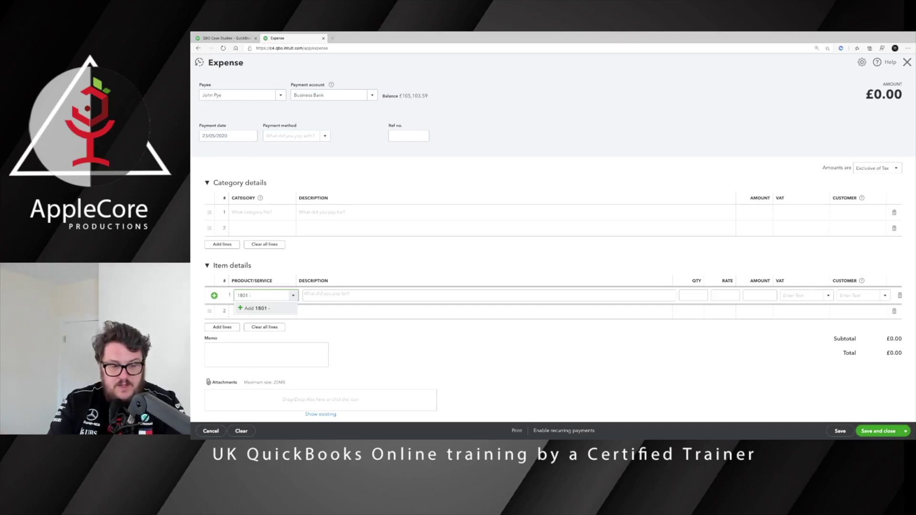
{"action": "left_click", "coordinate": [289, 295]}
{"action": "type", "text": "Sony"}
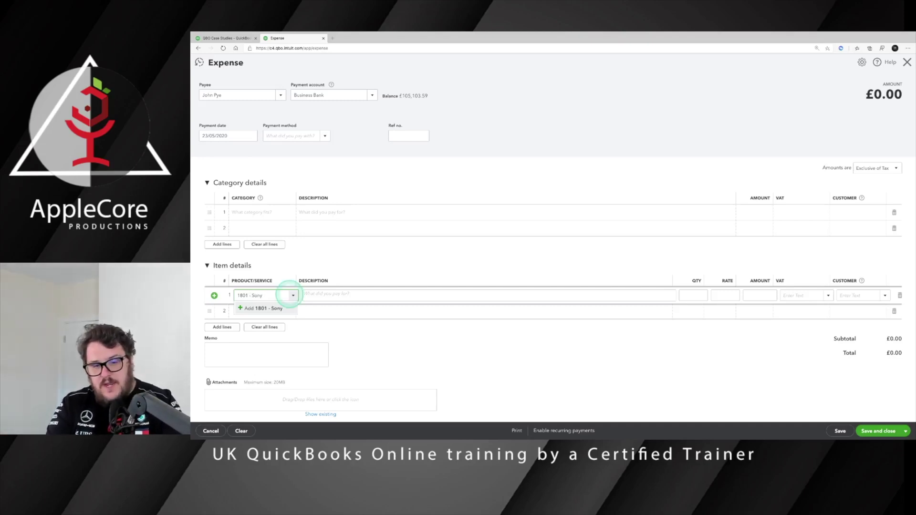
{"action": "type", "text": " WH-1000X M3"}
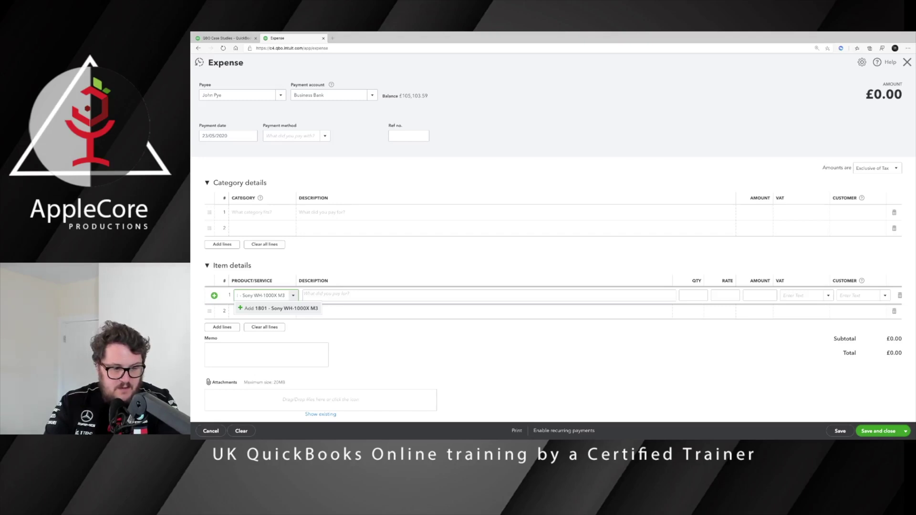
{"action": "key", "text": "Return"}
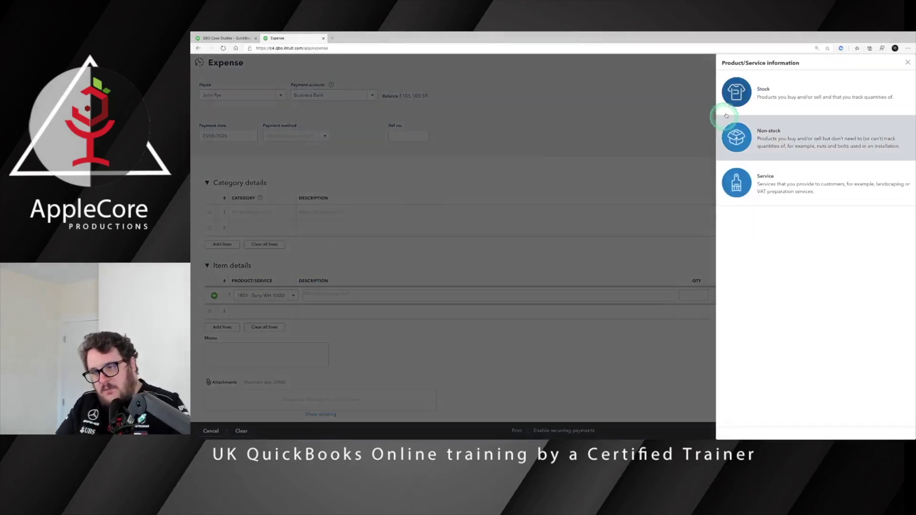
Make the product a stock item with its initial quantity as of 23/05/2020.
{"action": "left_click", "coordinate": [738, 92]}
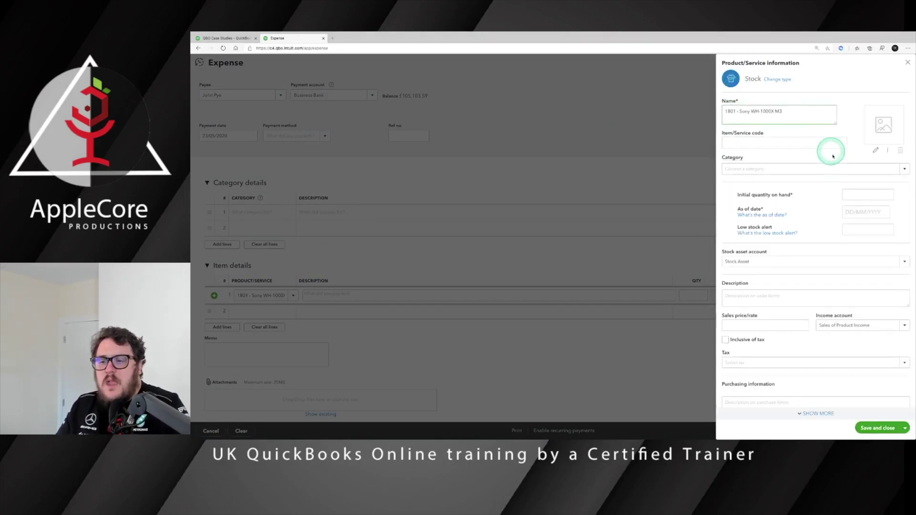
{"action": "left_click", "coordinate": [875, 198]}
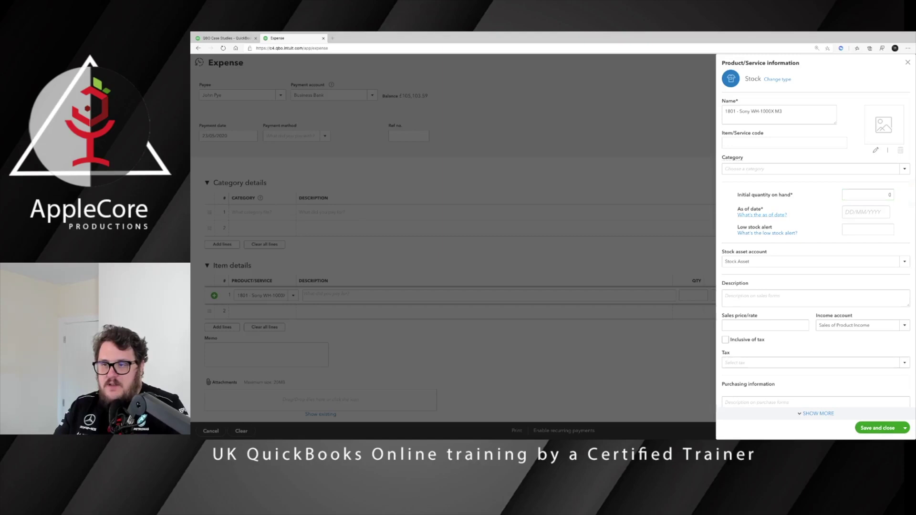
{"action": "left_click", "coordinate": [861, 210]}
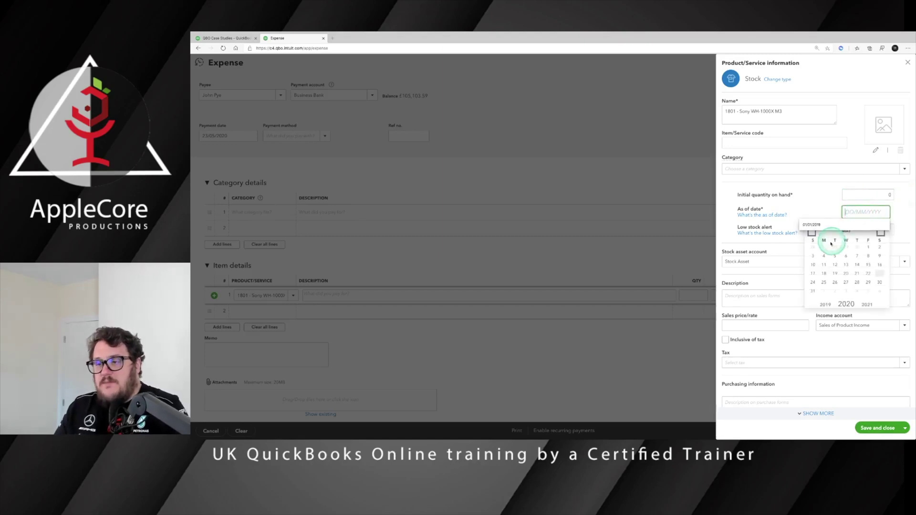
{"action": "left_click", "coordinate": [880, 273]}
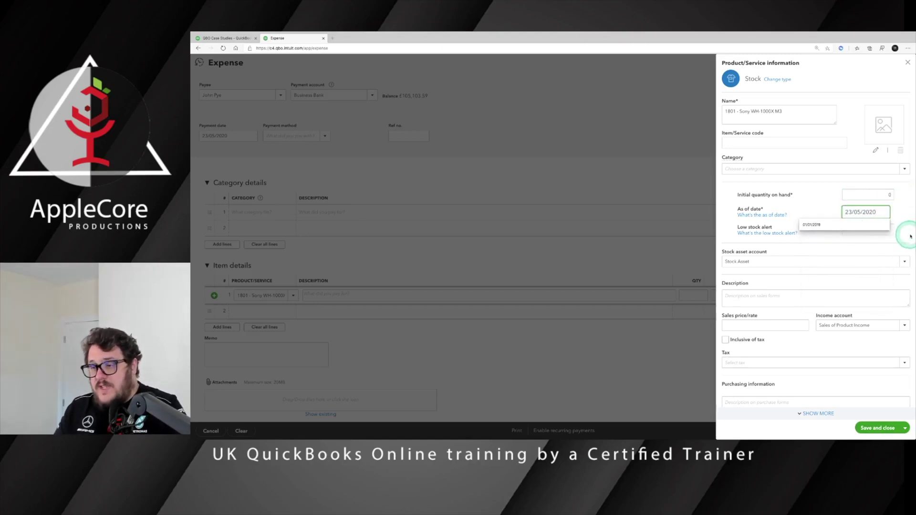
{"action": "left_click", "coordinate": [874, 229]}
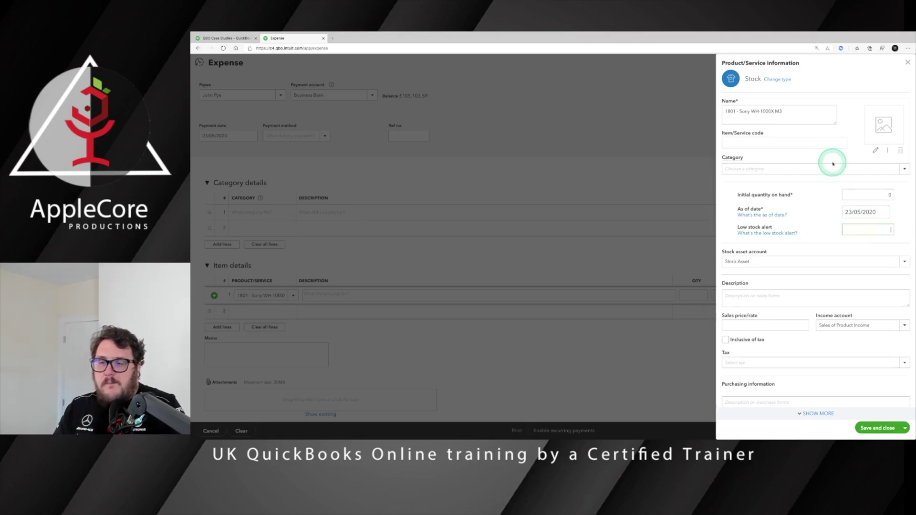
Create and assign a new 'Stock for Sale' category.
{"action": "left_click", "coordinate": [893, 170]}
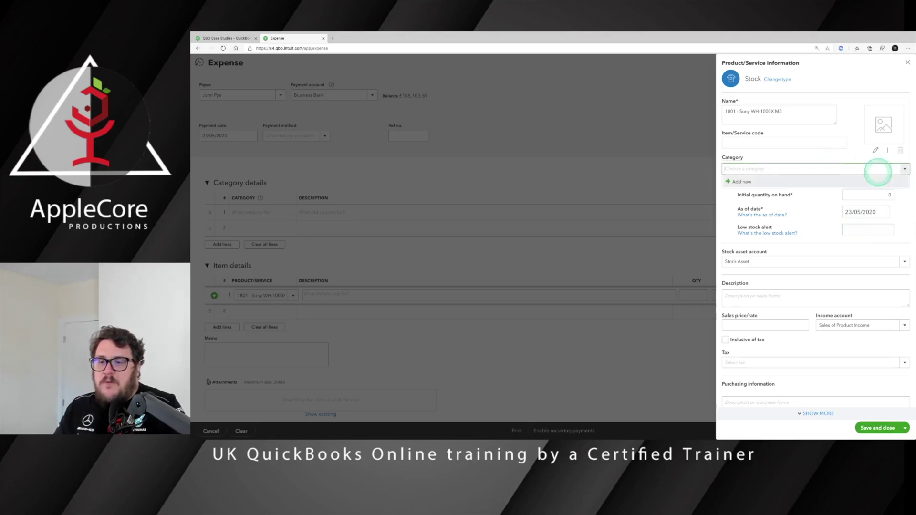
{"action": "left_click", "coordinate": [764, 181]}
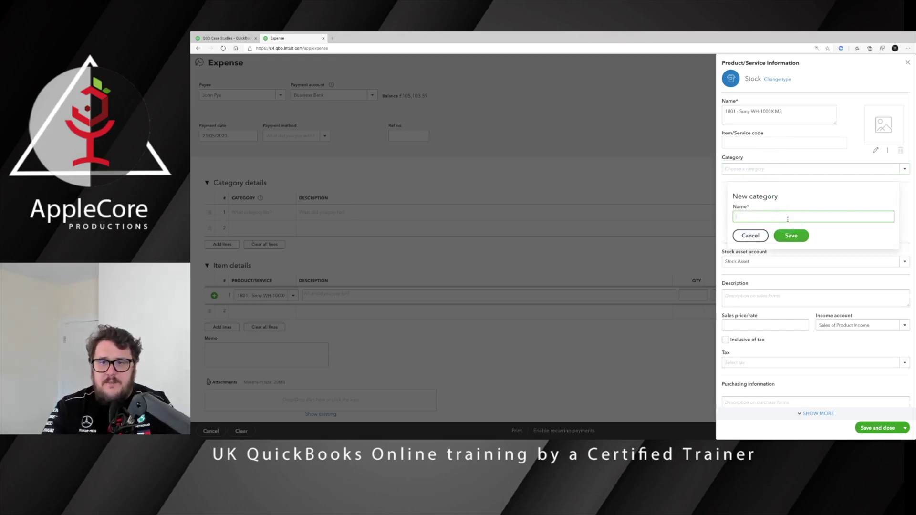
{"action": "type", "text": "Stock for Sale"}
{"action": "left_click", "coordinate": [792, 236]}
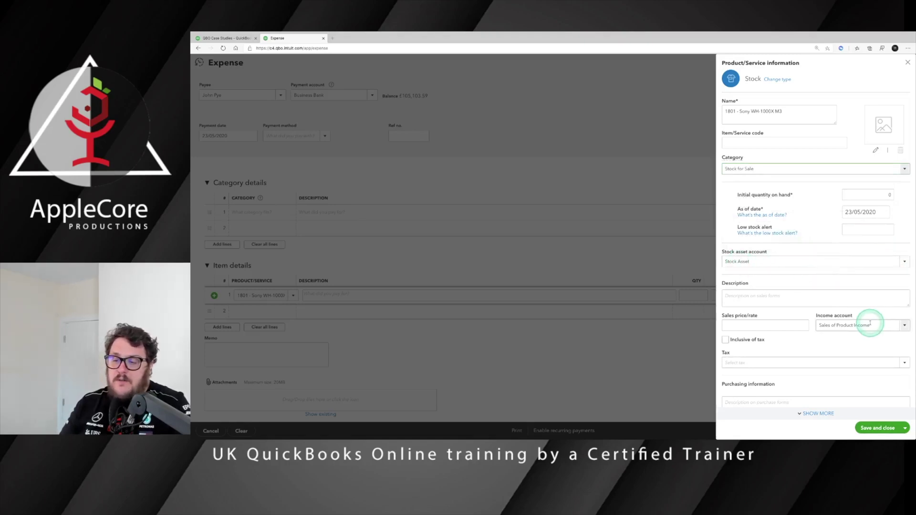
Set the sales price to 150 with no tax rate and save the stock item.
{"action": "scroll", "coordinate": [885, 327], "scroll_direction": "down", "scroll_amount": 1}
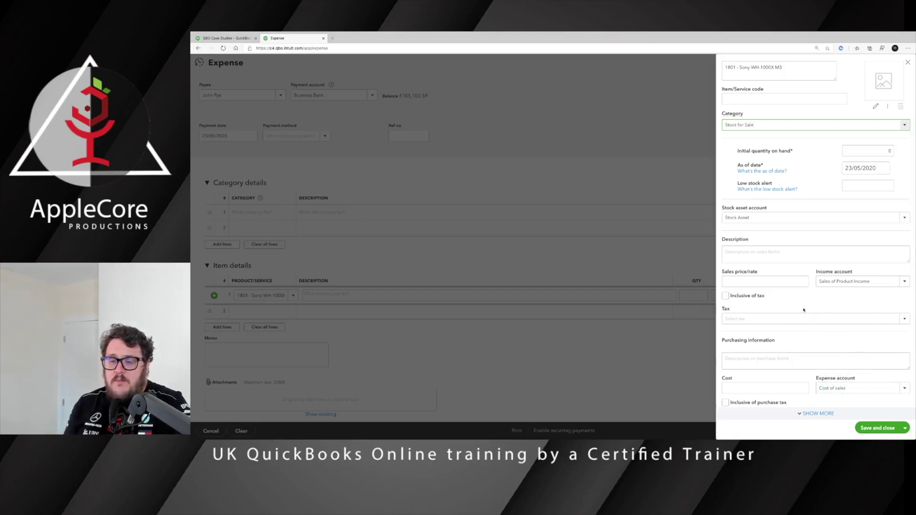
{"action": "left_click", "coordinate": [765, 282]}
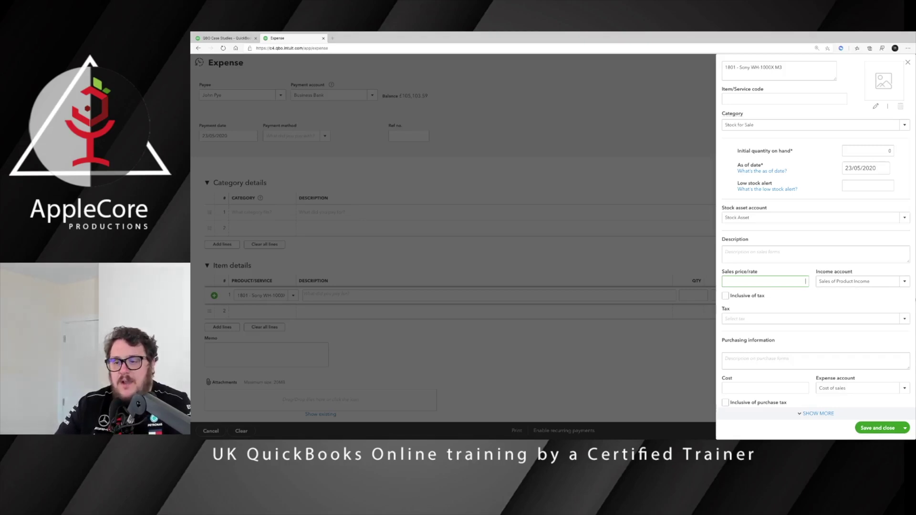
{"action": "type", "text": "0"}
{"action": "key", "text": "Tab"}
{"action": "key", "text": "Tab"}
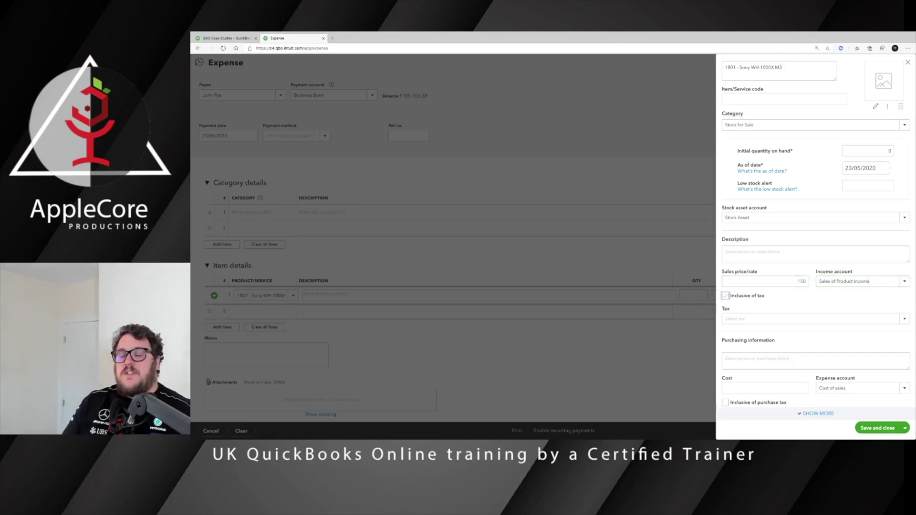
{"action": "left_click", "coordinate": [905, 319]}
{"action": "left_click", "coordinate": [835, 299]}
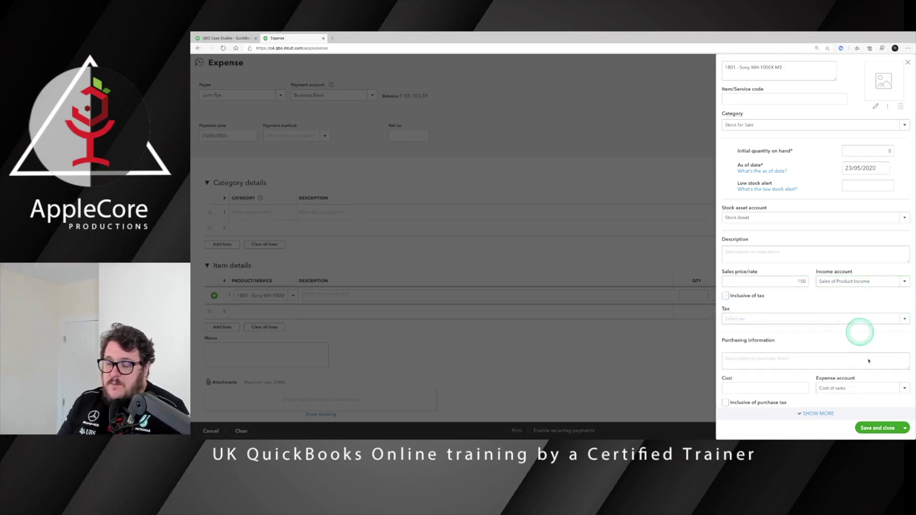
{"action": "key", "text": "ctrl+plus"}
{"action": "key", "text": "ctrl+plus"}
{"action": "key", "text": "ctrl+plus"}
{"action": "key", "text": "ctrl+plus"}
{"action": "key", "text": "ctrl+plus"}
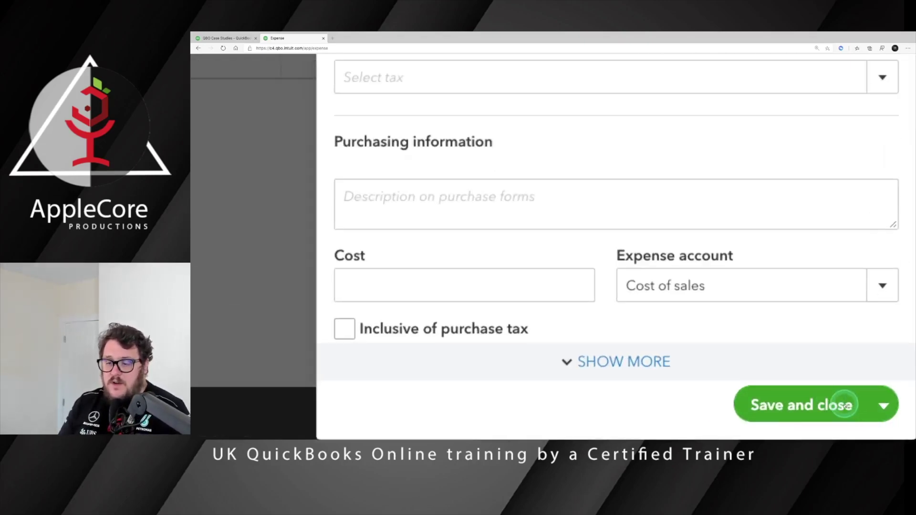
{"action": "scroll", "coordinate": [831, 398], "scroll_direction": "down", "scroll_amount": 5}
{"action": "left_click", "coordinate": [877, 428]}
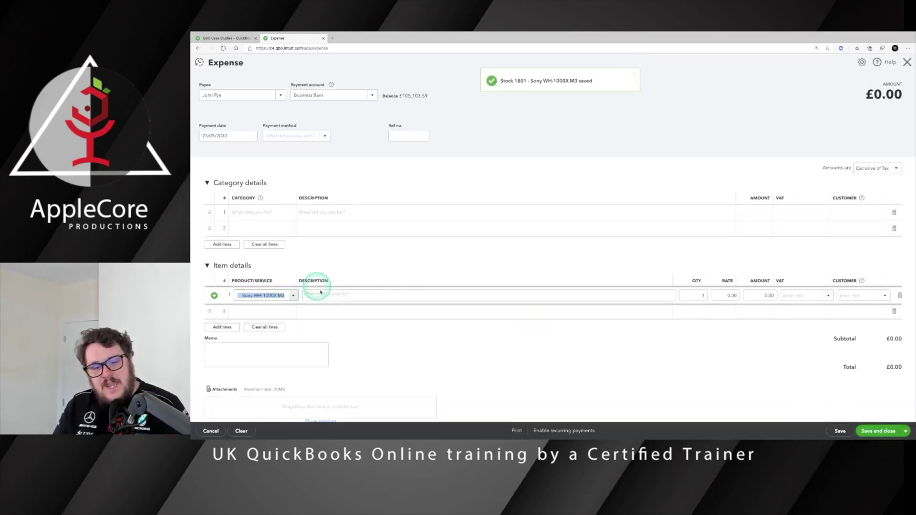
Describe line 1 as 'Hammer Price' with a rate of 100.
{"action": "left_click", "coordinate": [328, 295]}
{"action": "type", "text": "Hamme"}
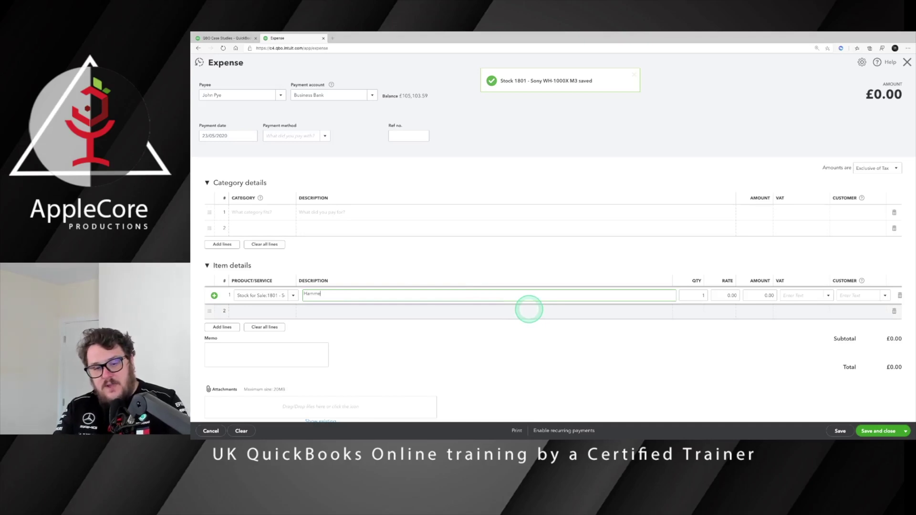
{"action": "type", "text": "r Price"}
{"action": "key", "text": "Tab"}
{"action": "key", "text": "Tab"}
{"action": "type", "text": "100"}
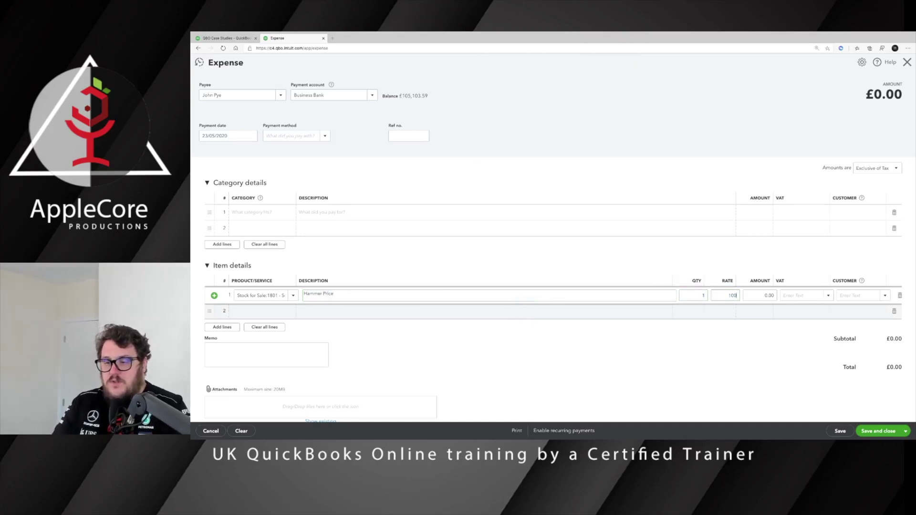
{"action": "key", "text": "Tab"}
Add a second item 1801 line, 'Auction fee and VAT' at 50, and save the £150.00 expense.
{"action": "left_click", "coordinate": [529, 310]}
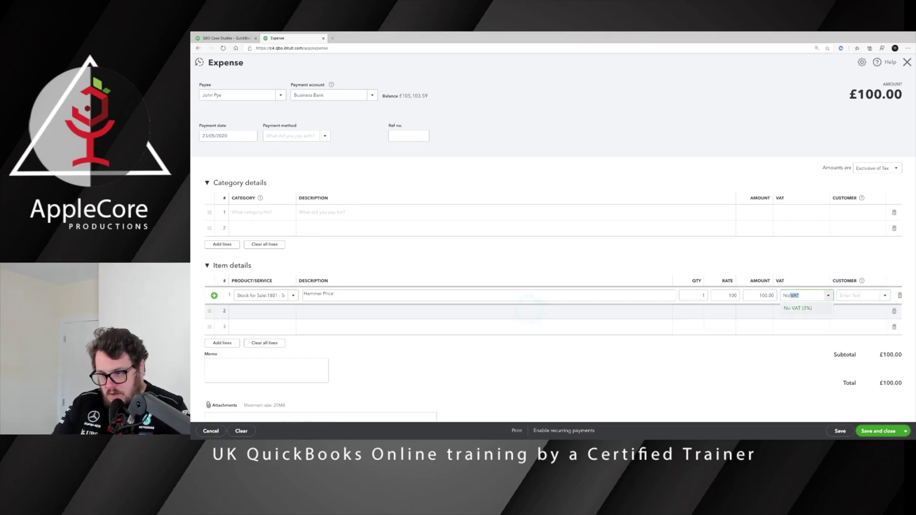
{"action": "type", "text": "sl"}
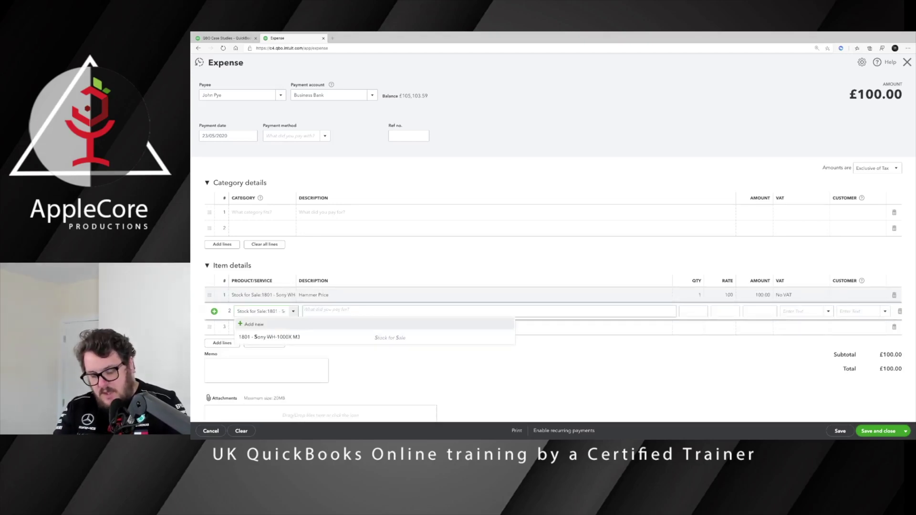
{"action": "type", "text": "Stock for Sale:1801 - Sony WH-1000X M"}
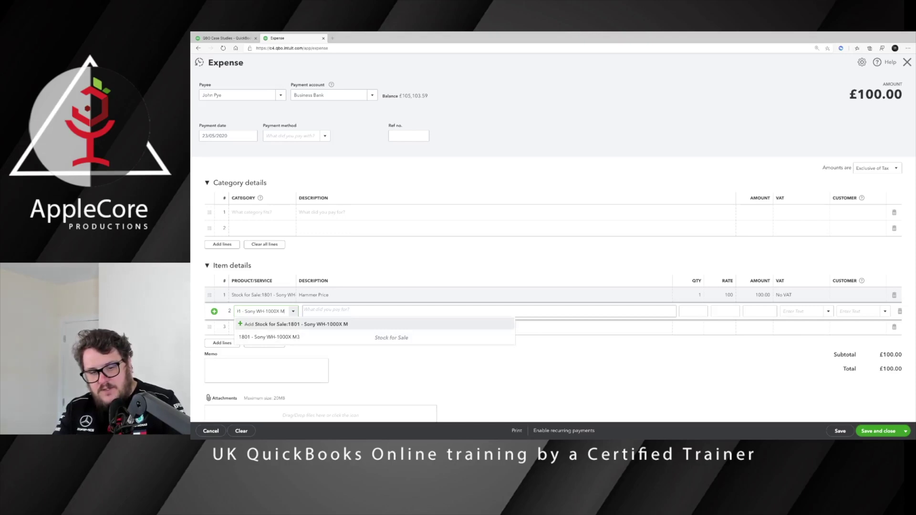
{"action": "key", "text": "Down"}
{"action": "key", "text": "Return"}
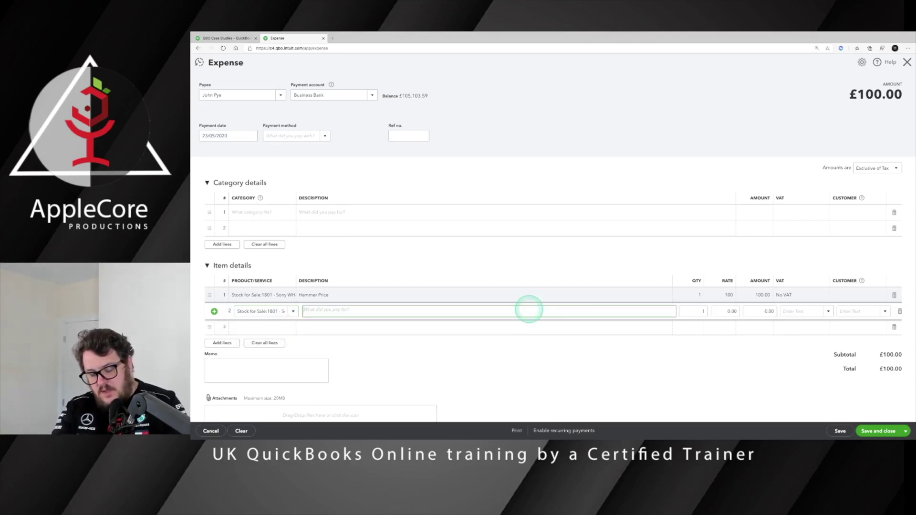
{"action": "type", "text": "Auction fee and VAT"}
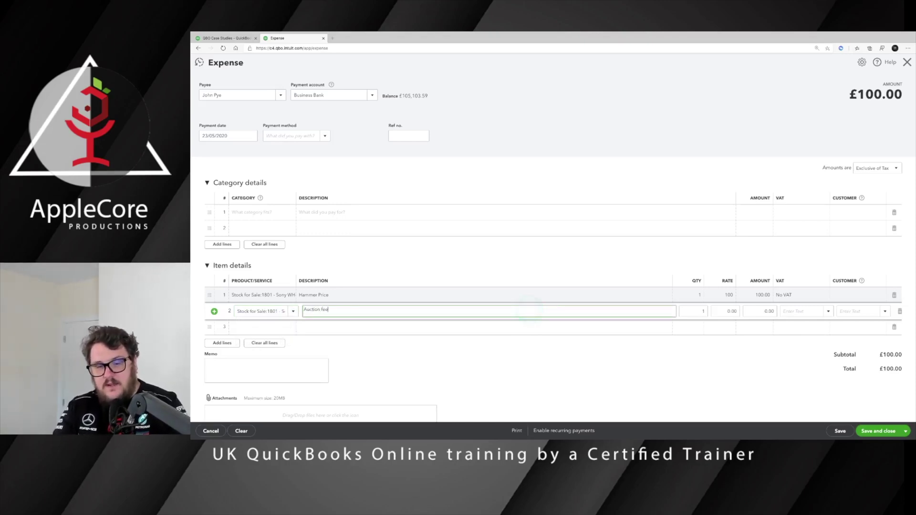
{"action": "key", "text": "Tab"}
{"action": "key", "text": "Tab"}
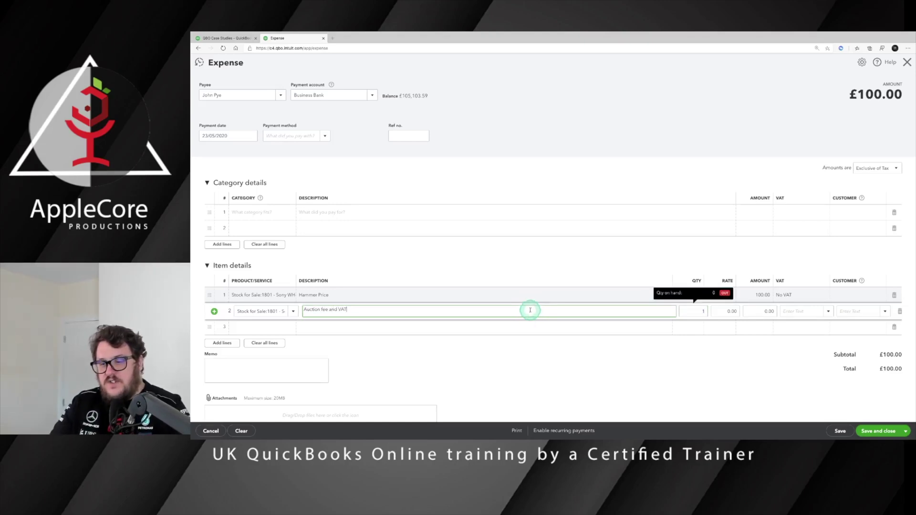
{"action": "type", "text": "50"}
{"action": "key", "text": "Tab"}
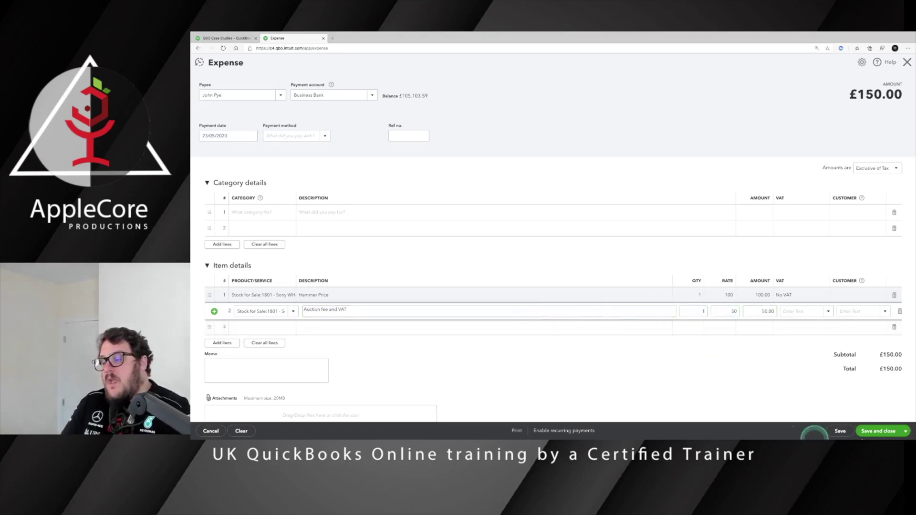
{"action": "left_click", "coordinate": [879, 431]}
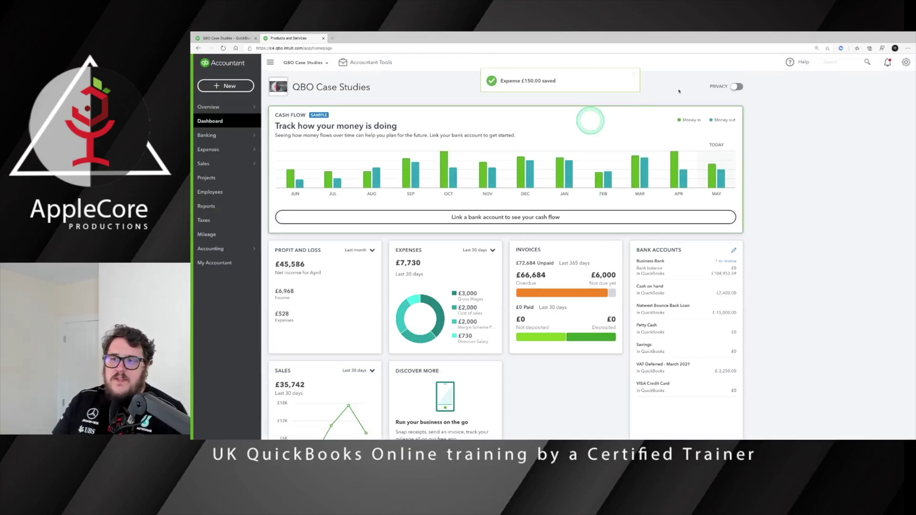
Review the stock valuation, then list Products and Services showing 1801 - Sony WH-1000X M3 at 150 with 2 on hand.
{"action": "left_click", "coordinate": [838, 60]}
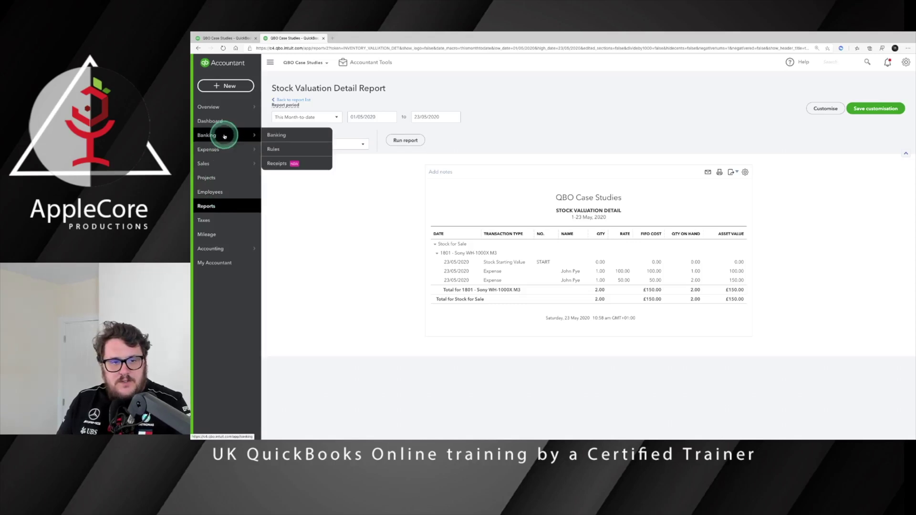
{"action": "mouse_move", "coordinate": [221, 164]}
{"action": "left_click", "coordinate": [295, 206]}
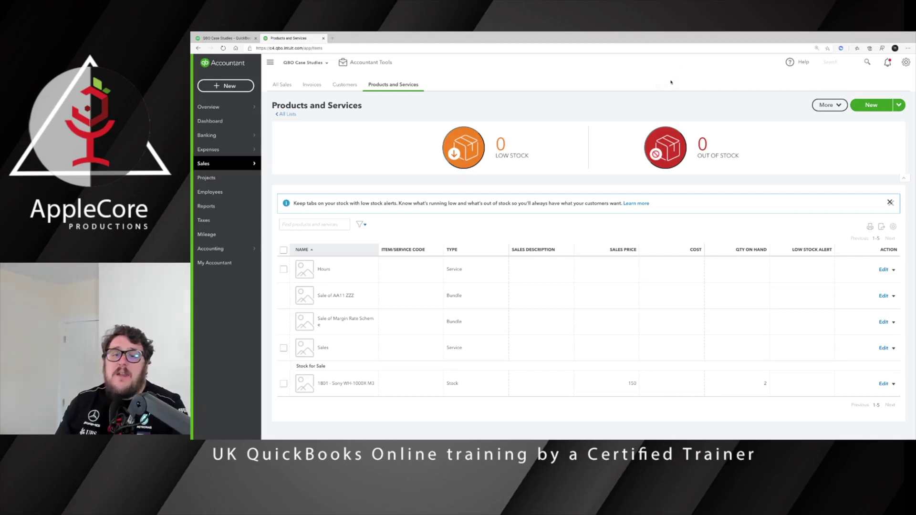
On the mirrored iPhone, show 1801 - Sony WH-1000X M3 at £150.00 in the app's Products & services.
{"action": "left_click", "coordinate": [727, 158]}
{"action": "key", "text": "ctrl+Left"}
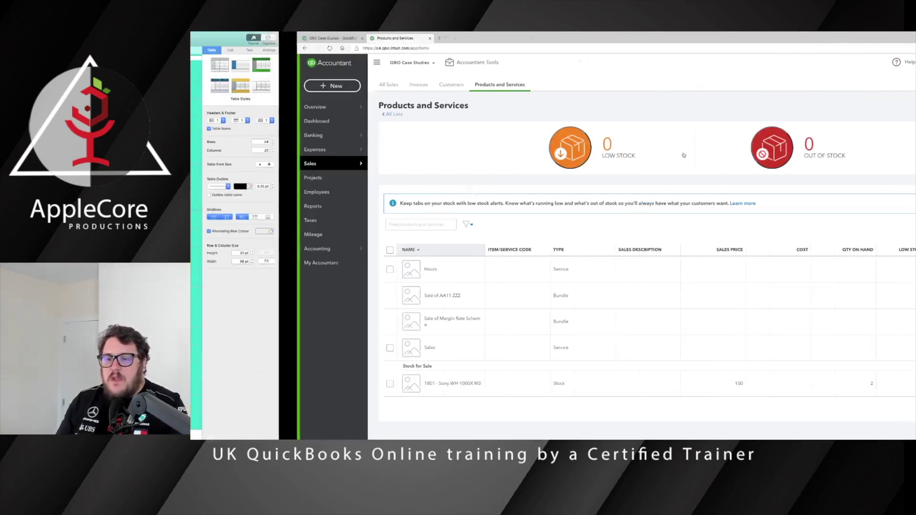
{"action": "key", "text": "ctrl+Right"}
{"action": "left_click", "coordinate": [683, 153]}
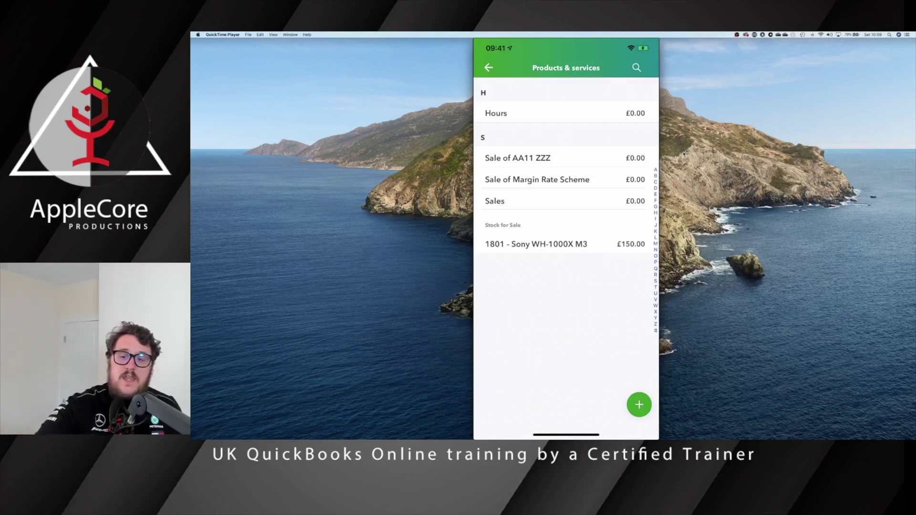
{"action": "left_click", "coordinate": [692, 150]}
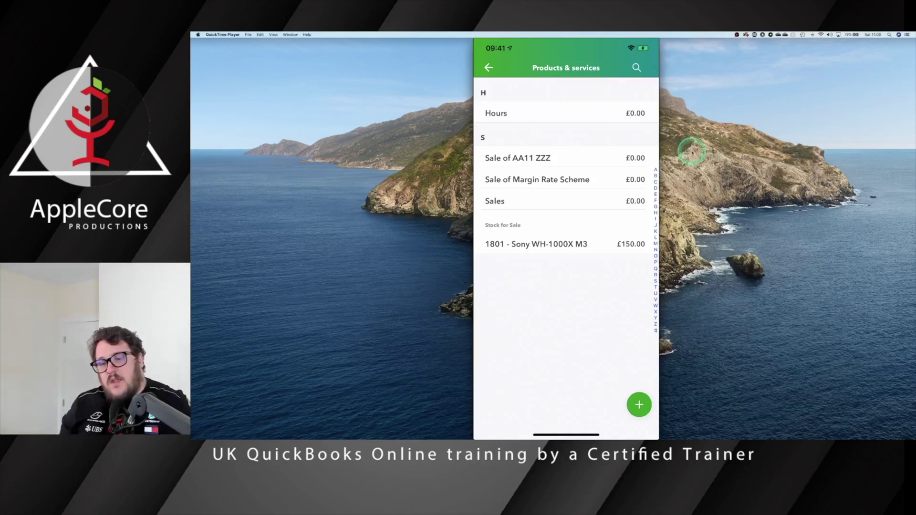